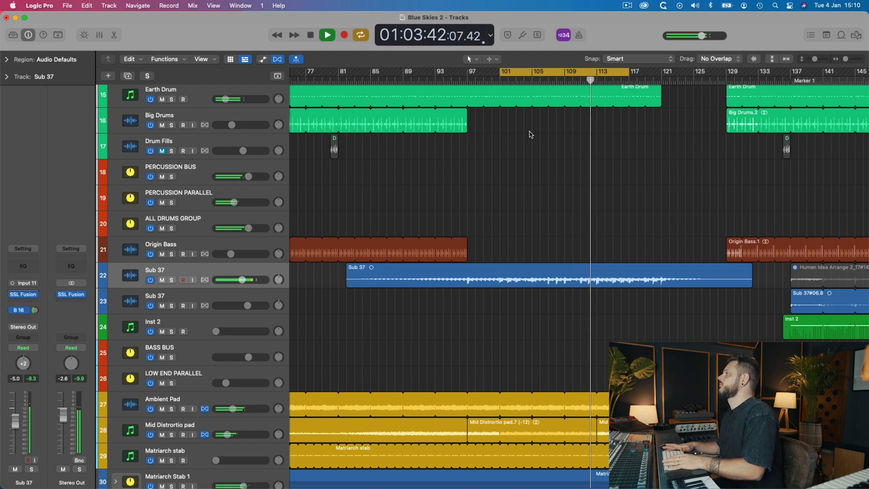
- Stop playback, then open the SSL Fusion Violet EQ on the Sub 37 track and solo that track
{"action": "key", "text": "space"}
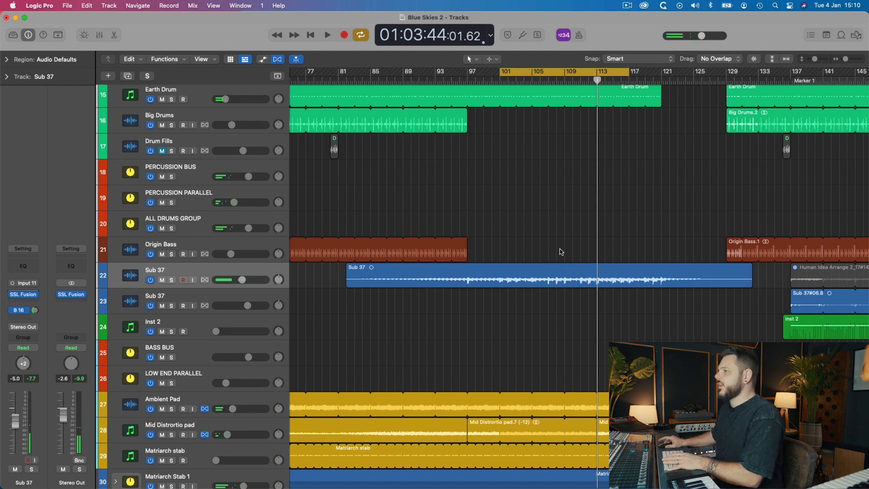
{"action": "left_click", "coordinate": [24, 295]}
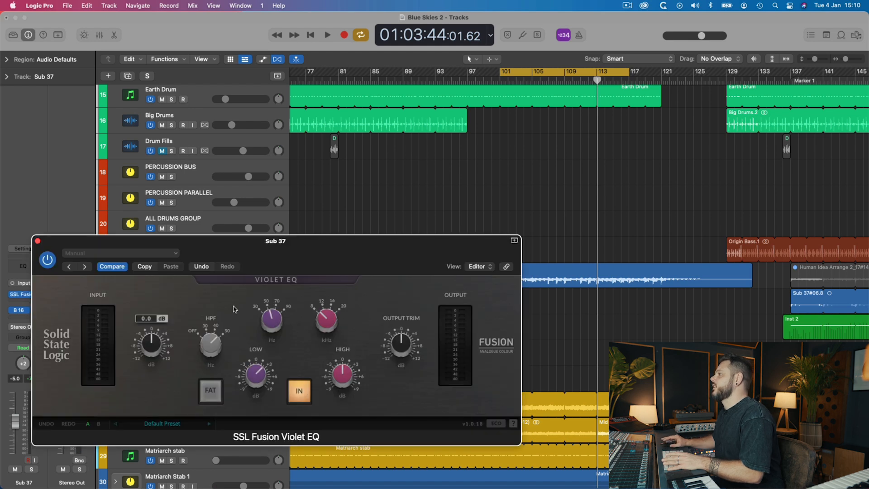
{"action": "left_click_drag", "start_coordinate": [322, 251], "coordinate": [395, 287]}
{"action": "scroll", "coordinate": [299, 208], "scroll_direction": "down", "scroll_amount": 3}
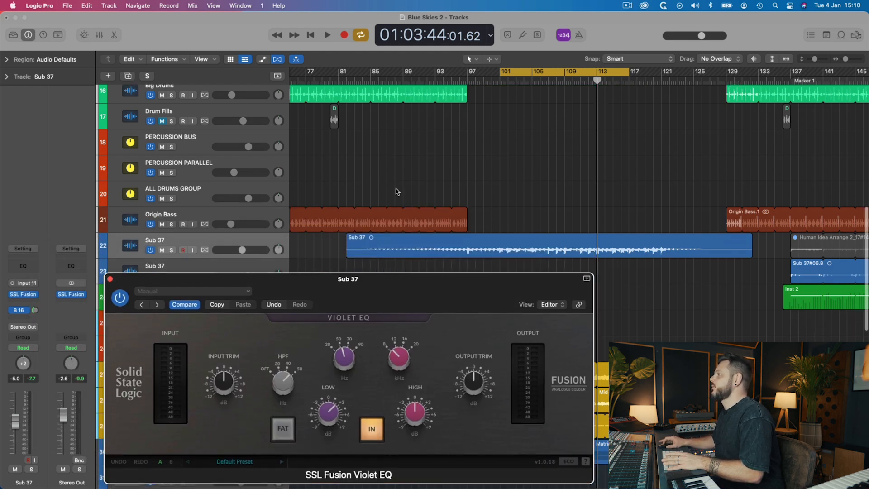
{"action": "left_click", "coordinate": [171, 233]}
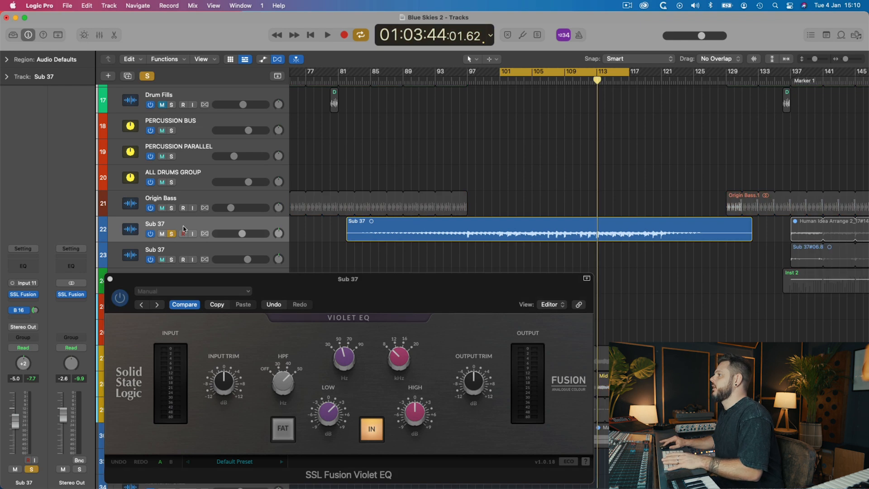
{"action": "left_click_drag", "start_coordinate": [343, 287], "coordinate": [375, 263]}
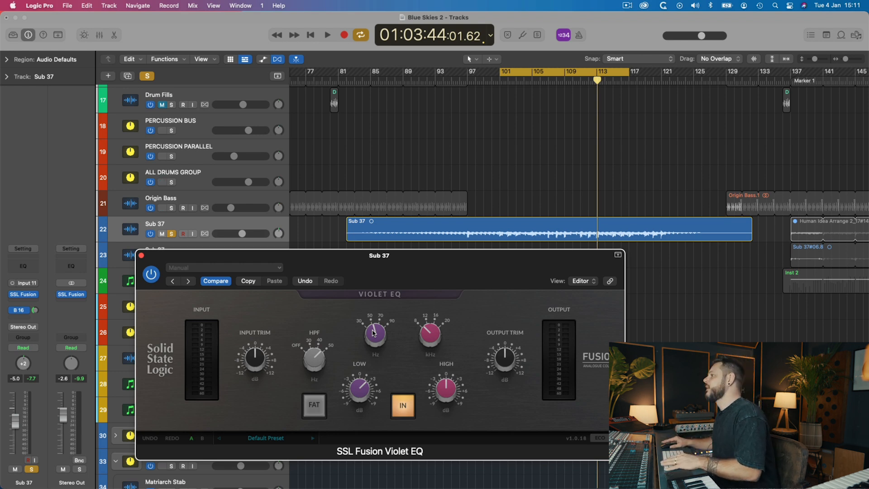
- Play the soloed Sub 37 bass and compare its sound with the Violet EQ bypassed and engaged
{"action": "mouse_move", "coordinate": [377, 389]}
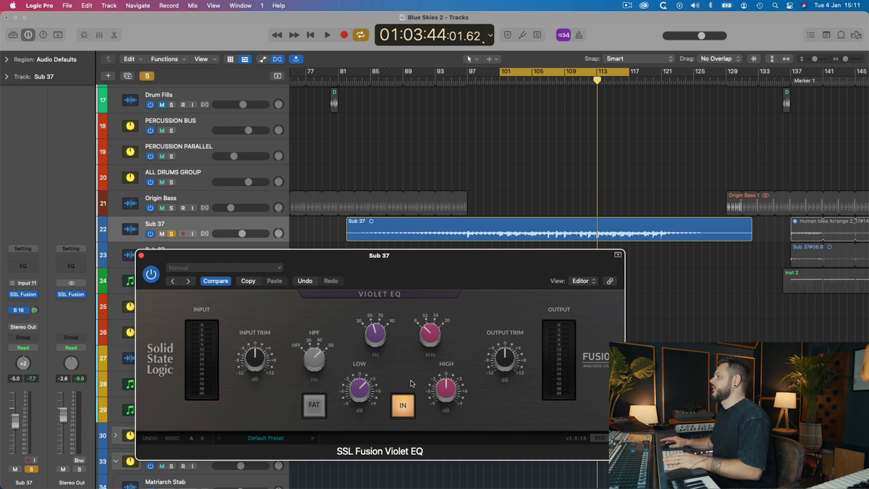
{"action": "key", "text": "space"}
{"action": "left_click", "coordinate": [396, 400]}
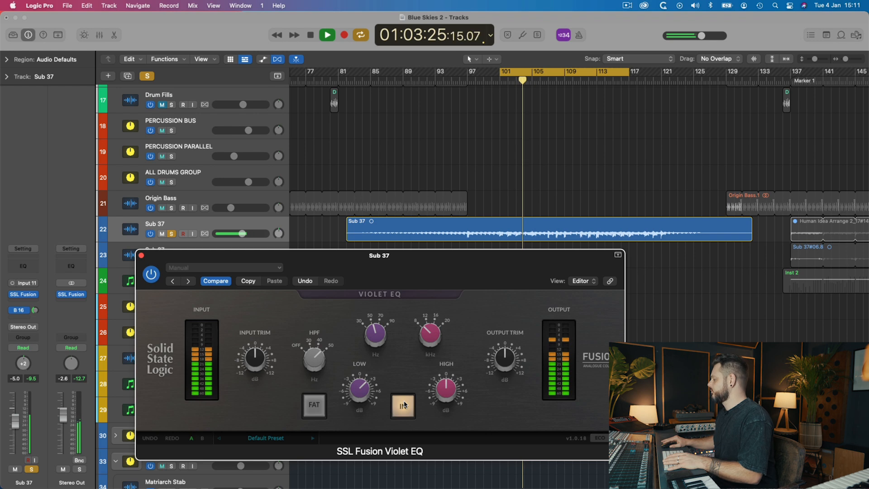
{"action": "left_click", "coordinate": [403, 405]}
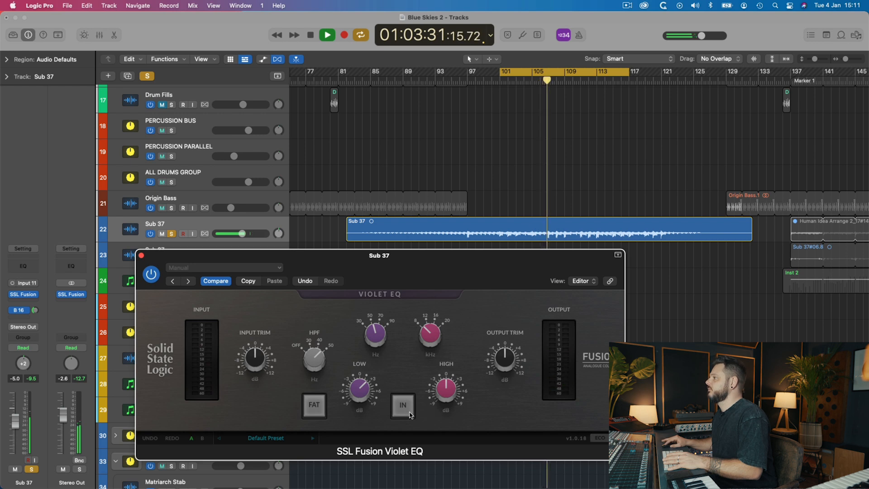
{"action": "left_click", "coordinate": [410, 414]}
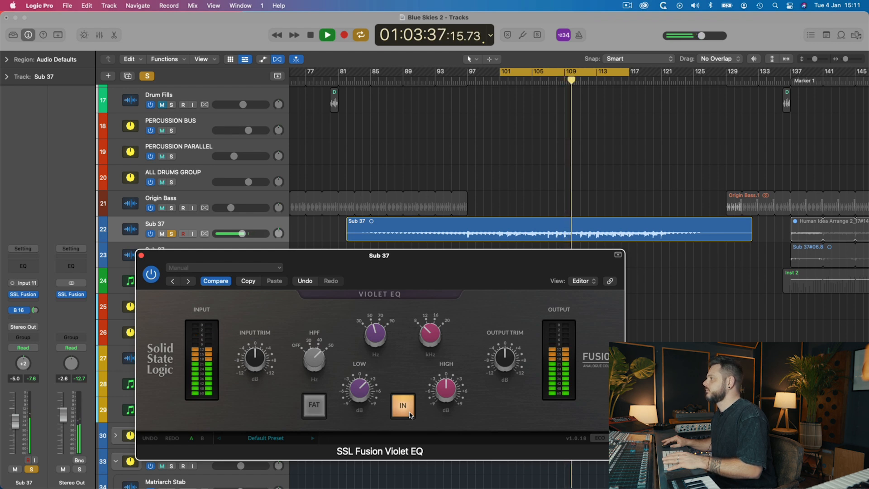
{"action": "left_click", "coordinate": [409, 414]}
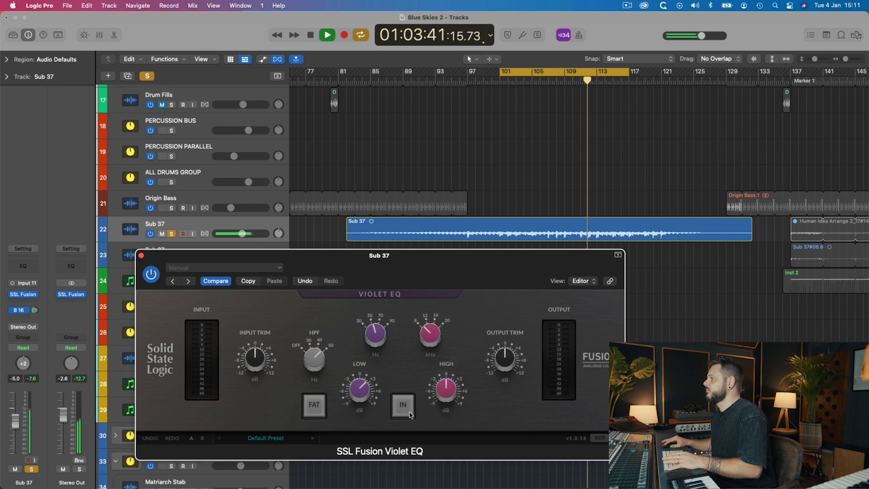
{"action": "left_click", "coordinate": [409, 413]}
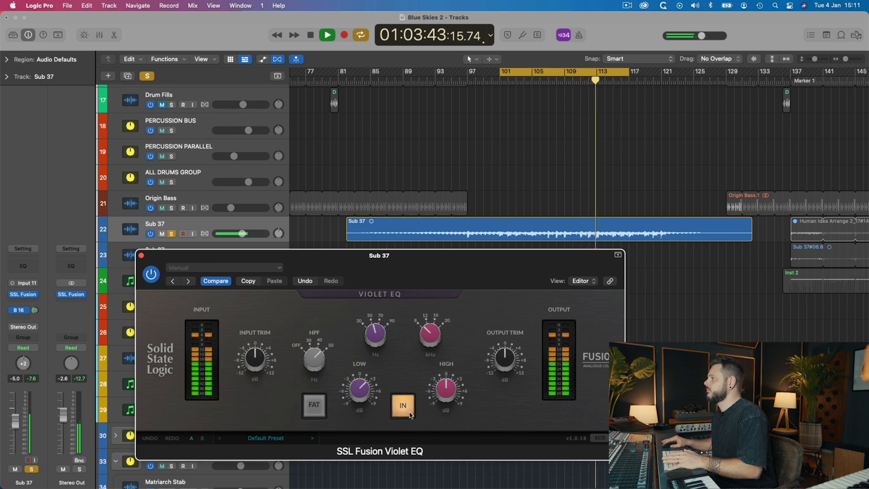
{"action": "key", "text": "space"}
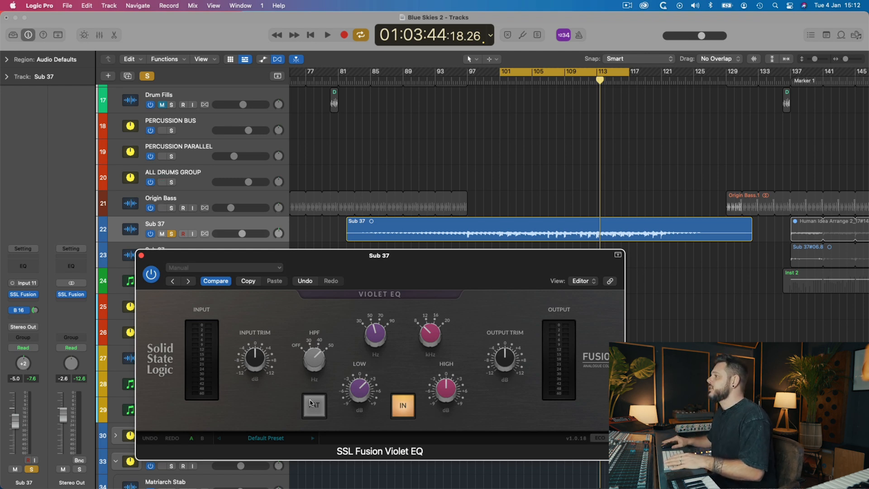
- Enable FAT on the Sub 37 Violet EQ and compare the bass with the EQ bypassed and engaged
{"action": "left_click", "coordinate": [314, 405]}
{"action": "key", "text": "space"}
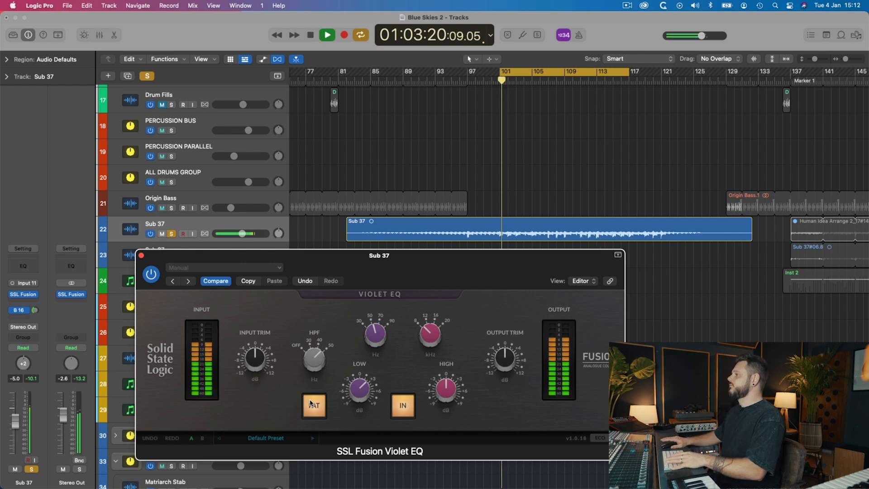
{"action": "mouse_move", "coordinate": [374, 388]}
{"action": "left_click", "coordinate": [405, 411]}
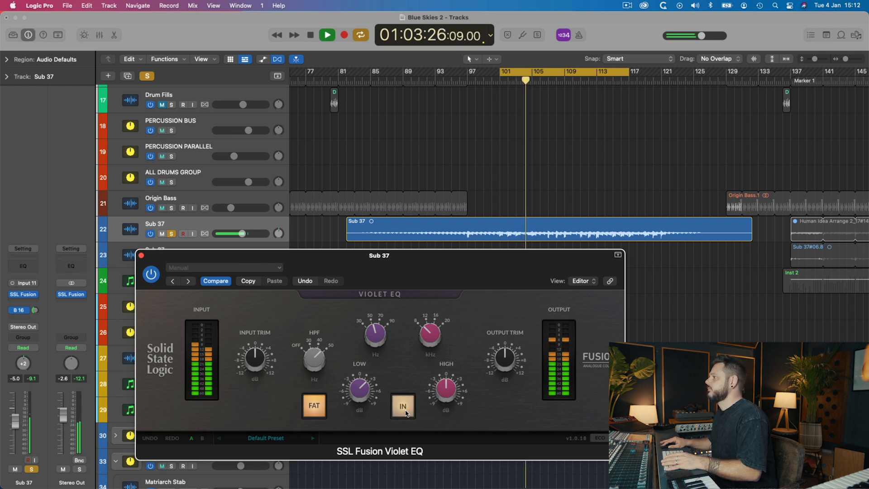
{"action": "left_click", "coordinate": [406, 411]}
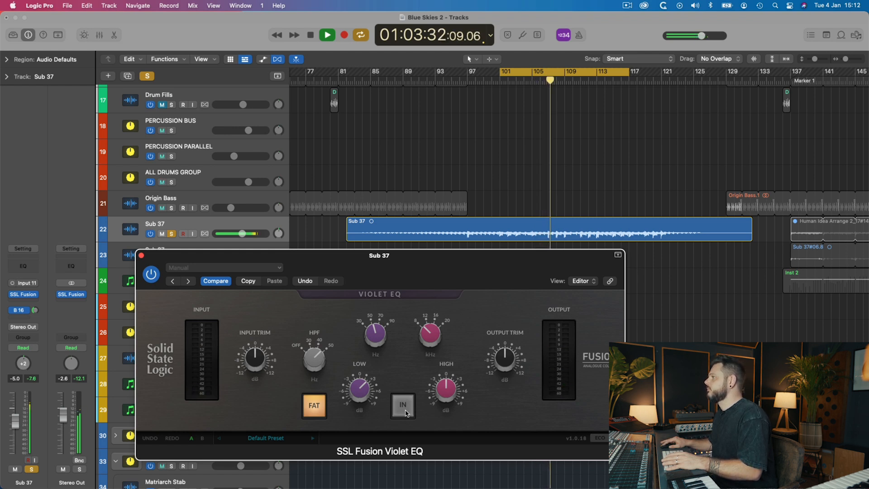
{"action": "left_click", "coordinate": [405, 411]}
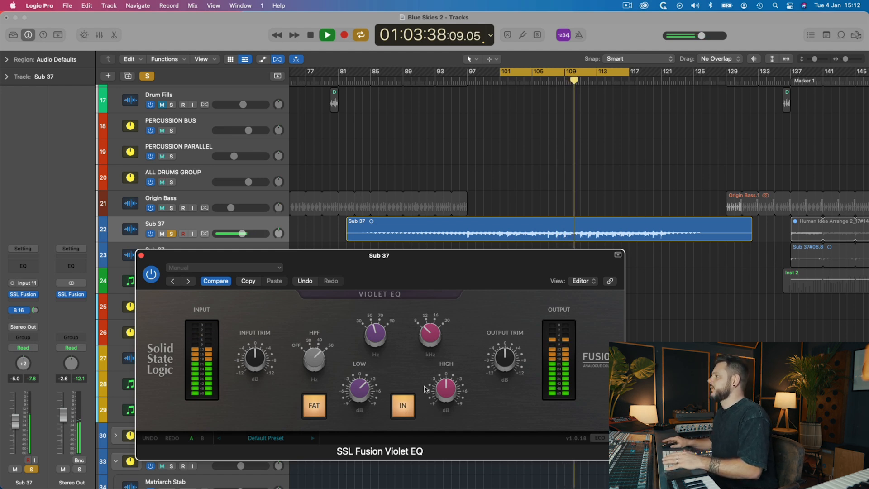
{"action": "key", "text": "space"}
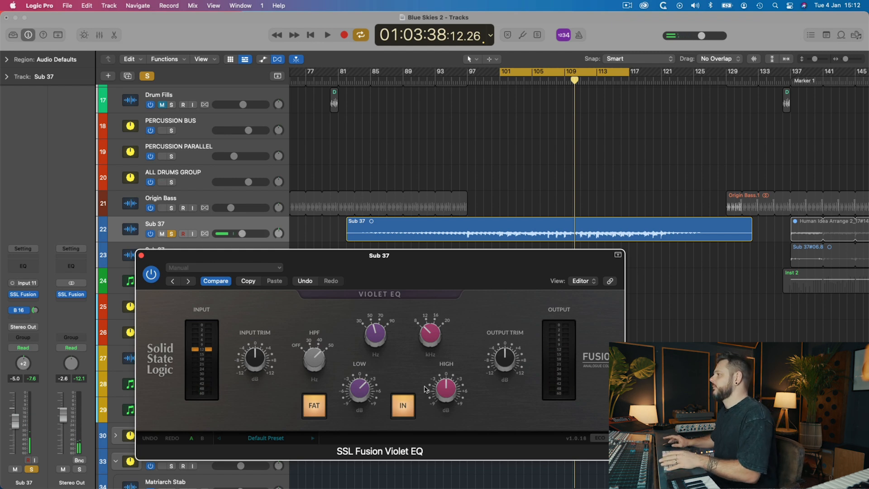
- Raise the HIGH band gain of the Sub 37 Violet EQ to about 2.7 dB
{"action": "mouse_move", "coordinate": [444, 390]}
{"action": "scroll", "coordinate": [444, 391], "scroll_direction": "up", "scroll_amount": 3}
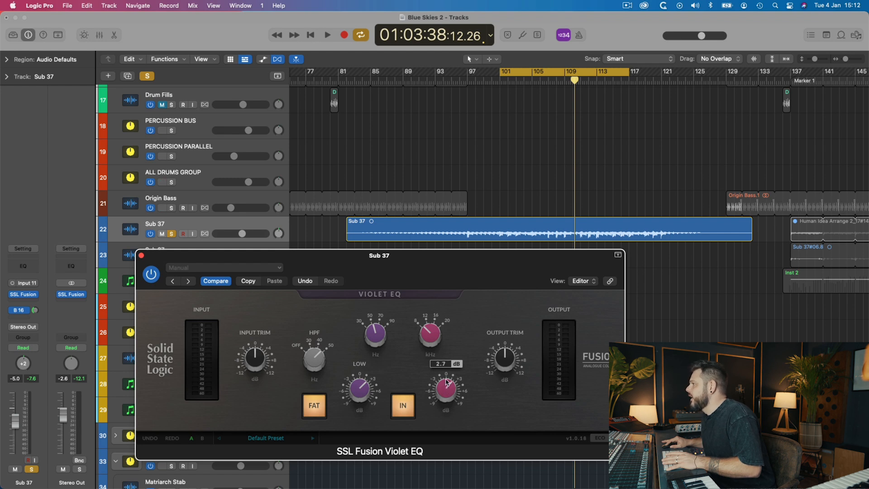
{"action": "scroll", "coordinate": [446, 381], "scroll_direction": "up", "scroll_amount": 1}
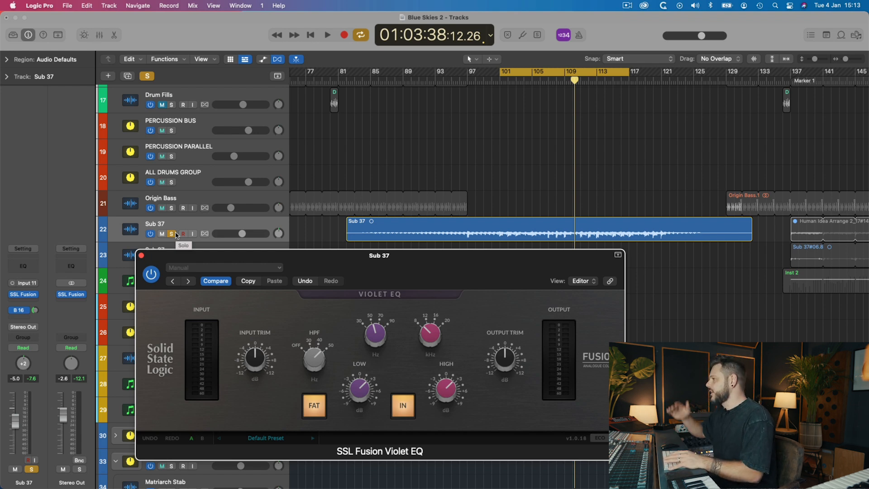
- Clear the solo during playback and compare the full mix with the Sub 37 Violet EQ bypassed and engaged
{"action": "key", "text": "space"}
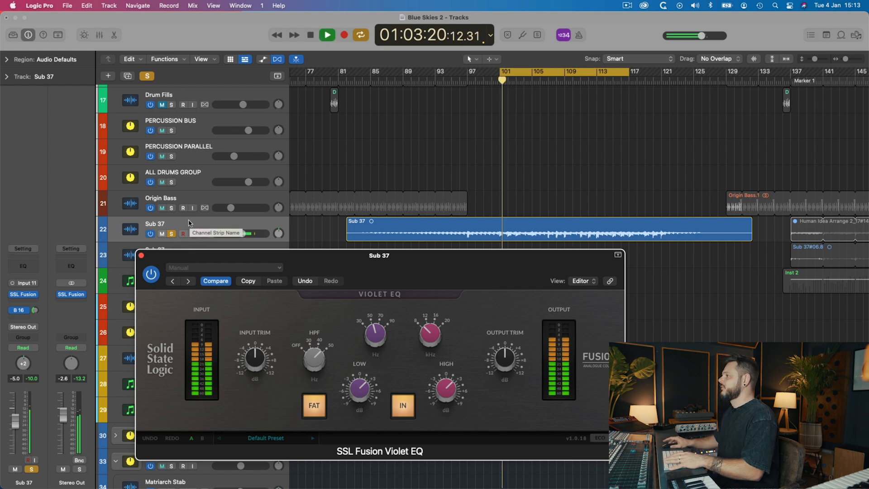
{"action": "left_click", "coordinate": [146, 76]}
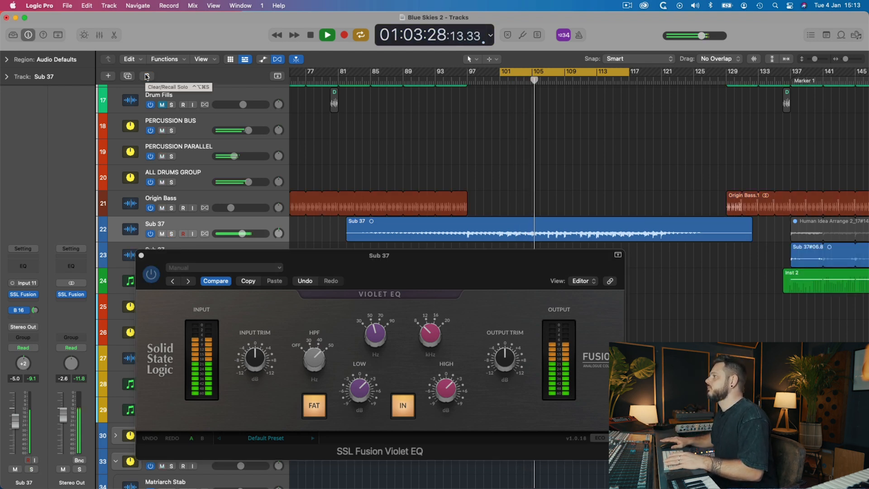
{"action": "left_click", "coordinate": [408, 411]}
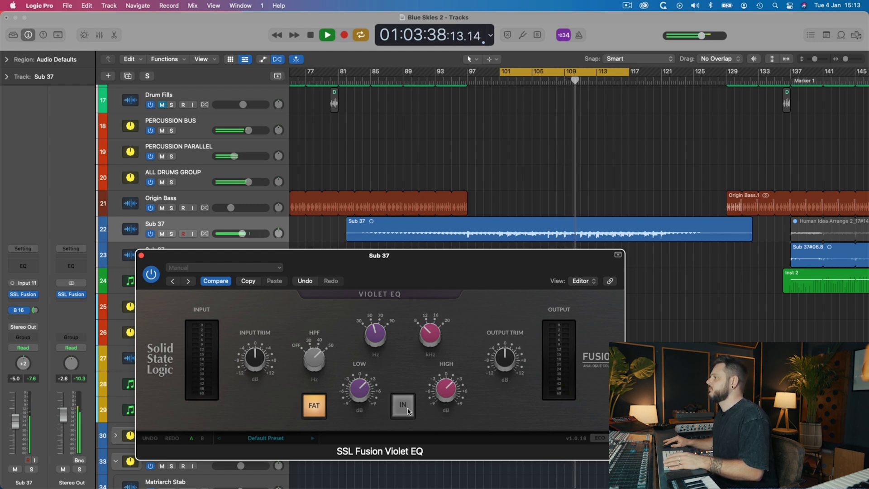
{"action": "left_click", "coordinate": [408, 411]}
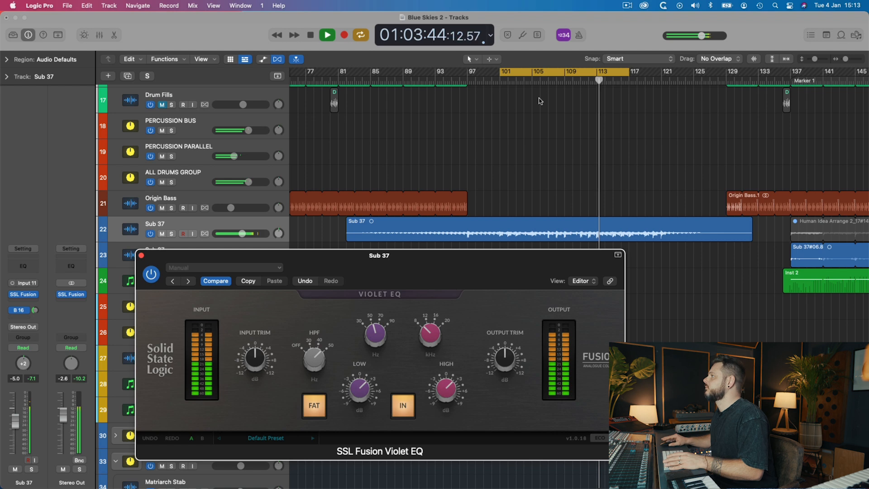
- Turn off cycle playback and compare the Sub 37 Violet EQ bypassed and engaged as the song plays on
{"action": "left_click", "coordinate": [551, 73]}
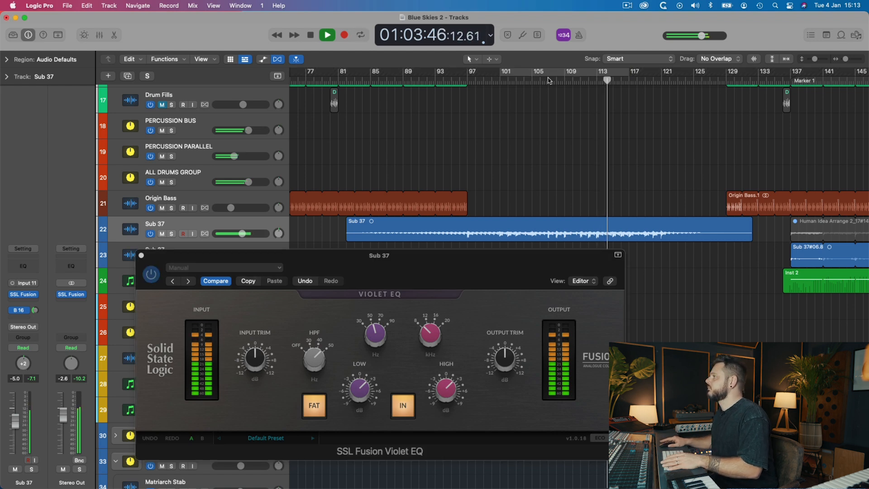
{"action": "left_click", "coordinate": [401, 407]}
{"action": "left_click", "coordinate": [400, 409]}
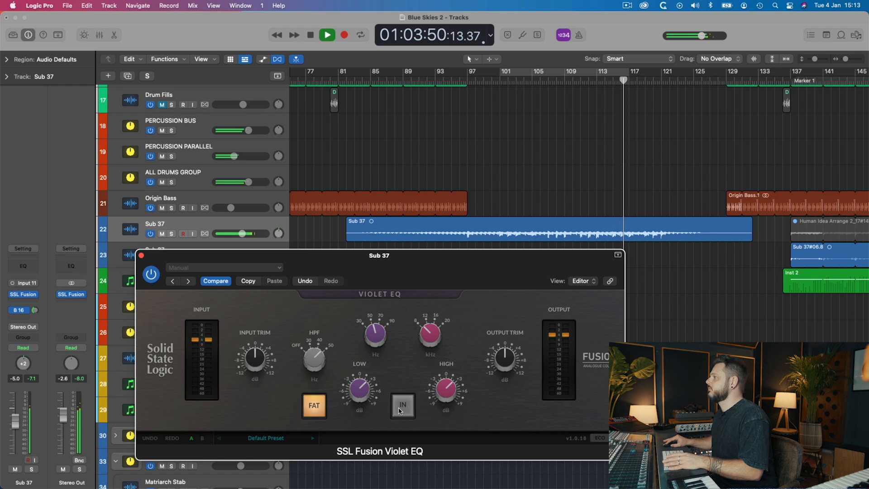
{"action": "left_click", "coordinate": [400, 410]}
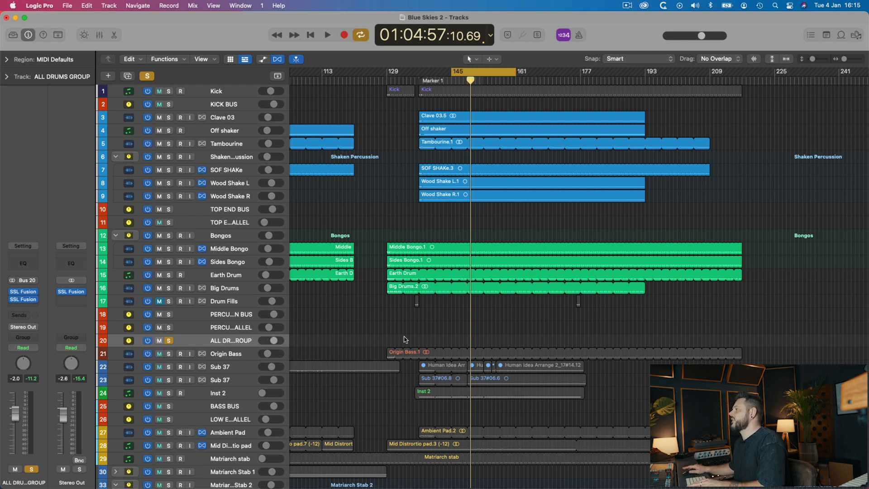
- Listen to the soloed ALL DRUMS GROUP, then stop playback and open its SSL Fusion Violet EQ
{"action": "key", "text": "space"}
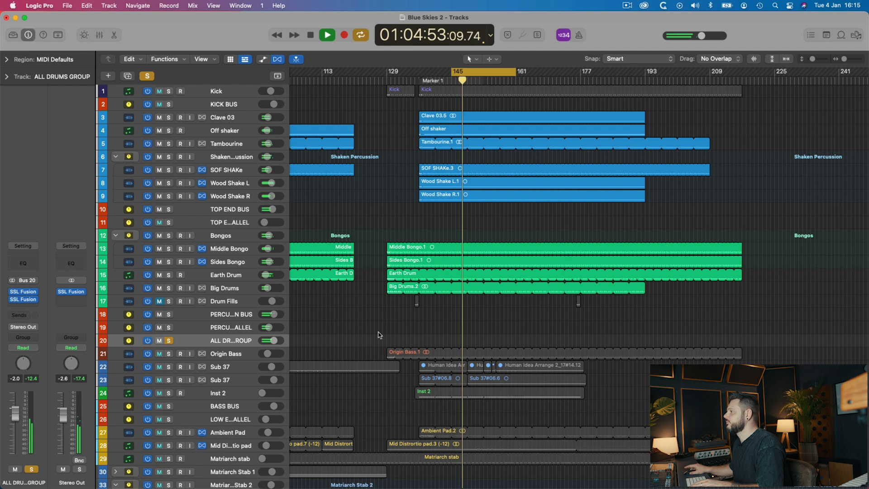
{"action": "key", "text": "space"}
{"action": "left_click", "coordinate": [23, 293]}
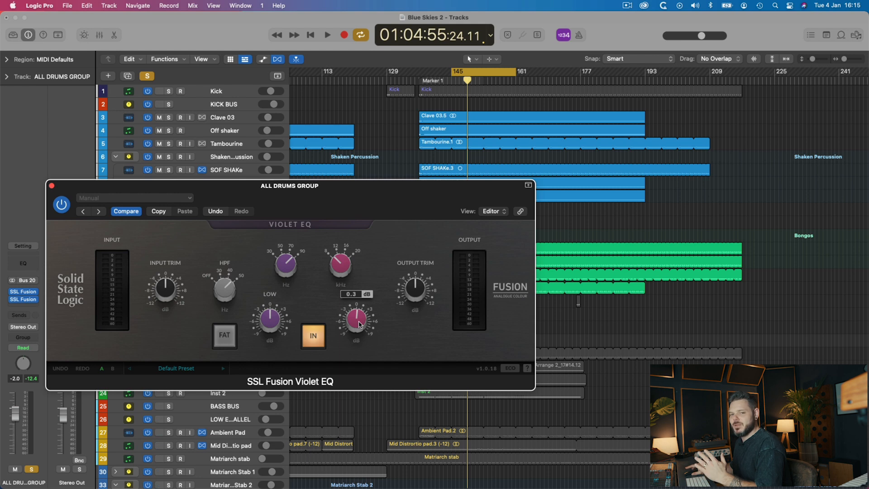
- Strongly boost the HIGH band of the ALL DRUMS GROUP Violet EQ and compare the drums with the EQ bypassed and engaged
{"action": "key", "text": "space"}
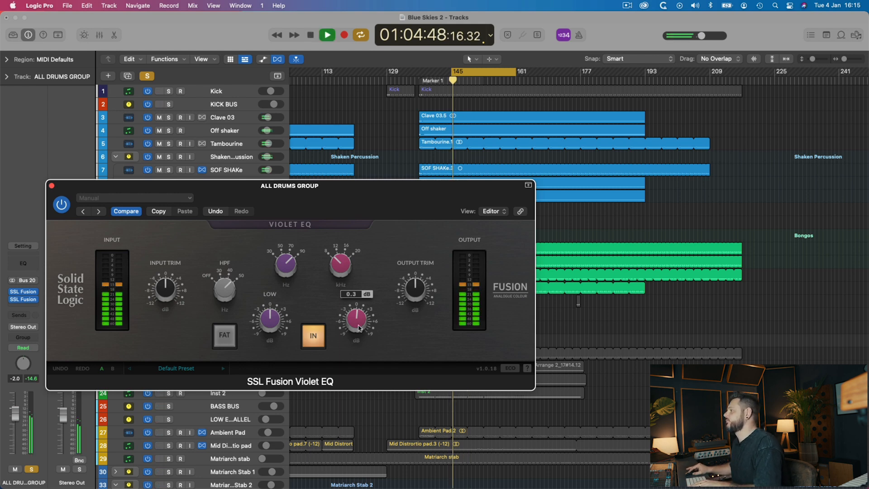
{"action": "left_click_drag", "start_coordinate": [358, 324], "coordinate": [354, 272]}
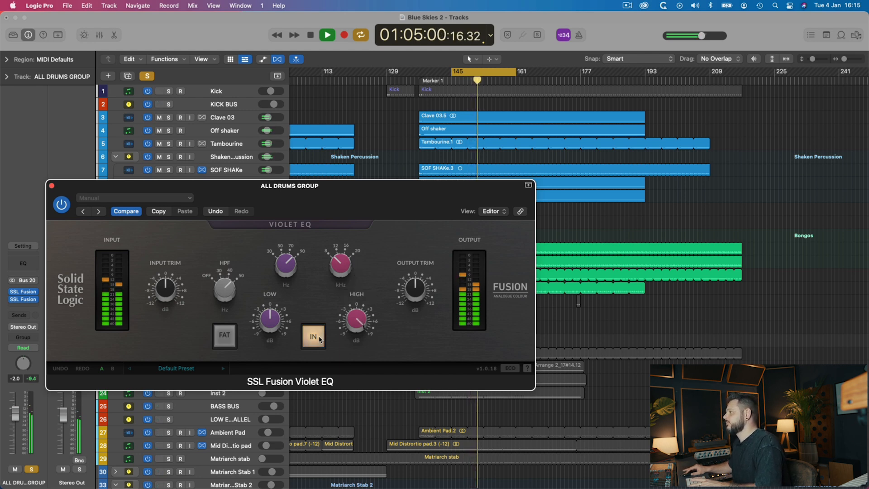
{"action": "left_click", "coordinate": [318, 338]}
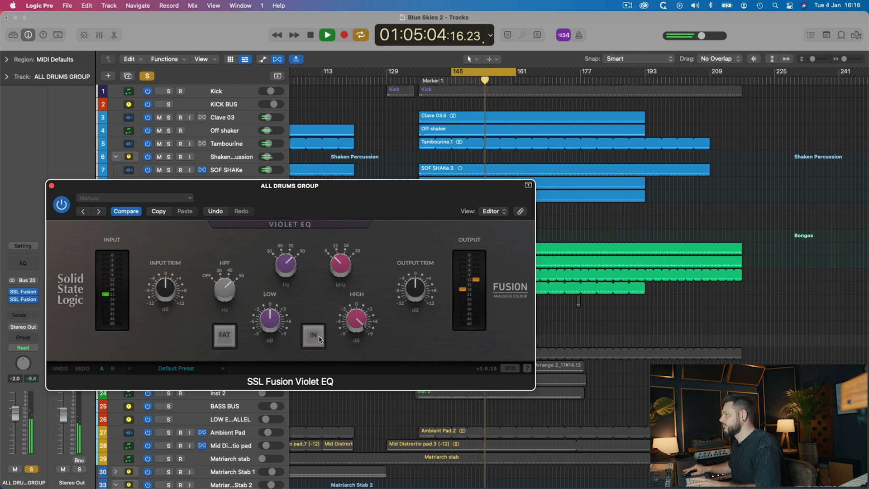
{"action": "left_click", "coordinate": [319, 339]}
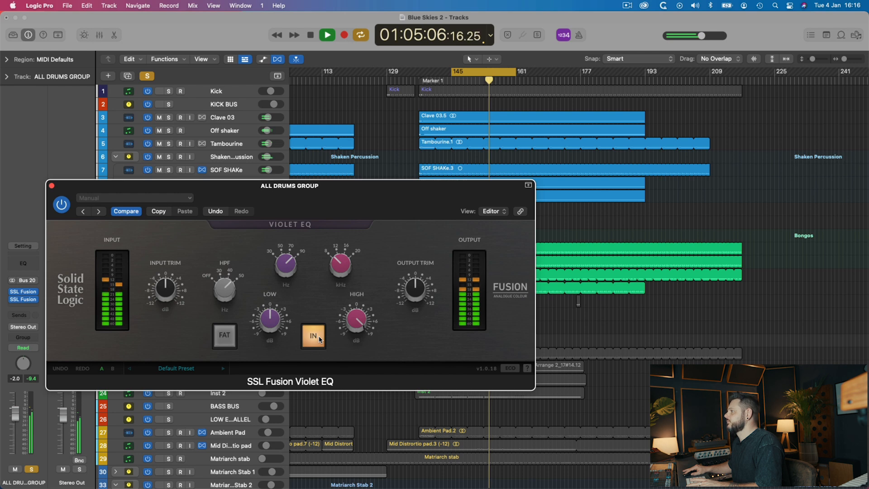
{"action": "key", "text": "space"}
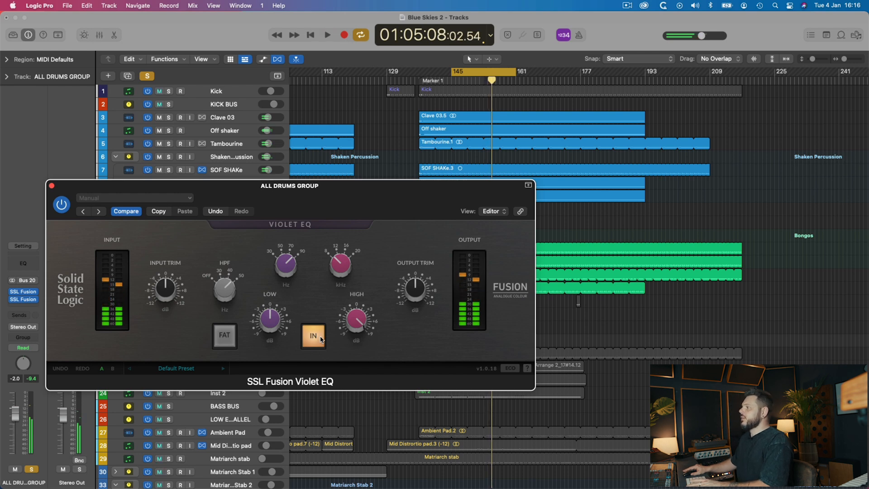
- Reduce the HIGH boost slightly on the ALL DRUMS GROUP Violet EQ and bypass the EQ
{"action": "mouse_move", "coordinate": [360, 331]}
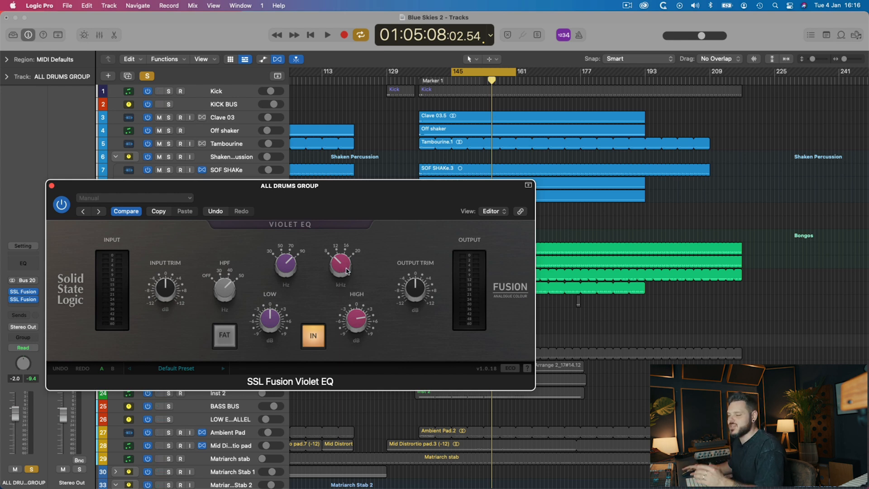
{"action": "left_click", "coordinate": [313, 335]}
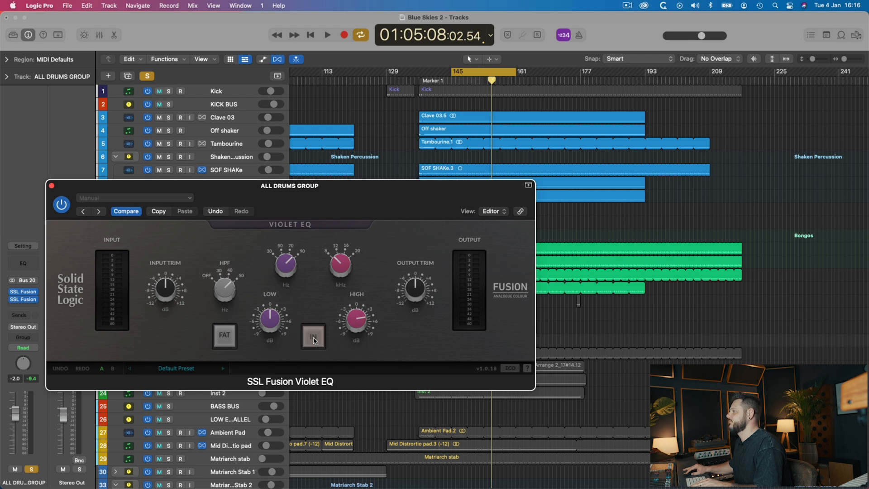
- Play the soloed drums and compare the ALL DRUMS GROUP Violet EQ engaged and bypassed, leaving it engaged
{"action": "key", "text": "space"}
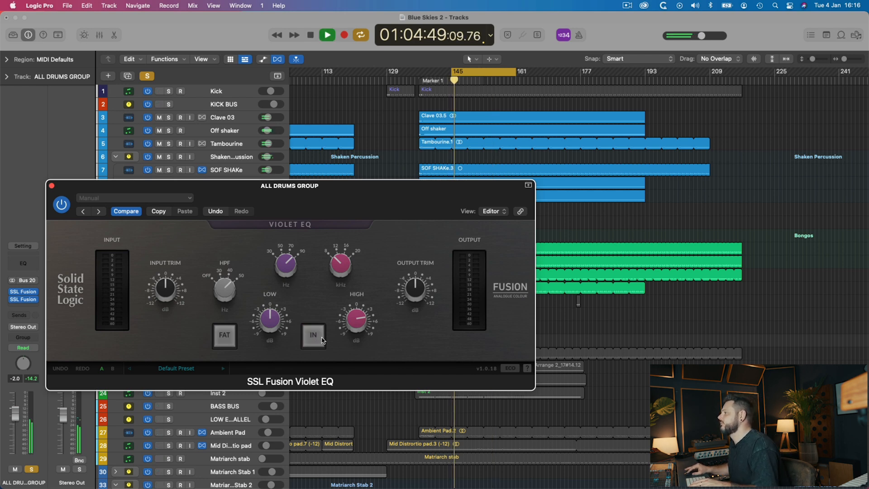
{"action": "left_click", "coordinate": [322, 340]}
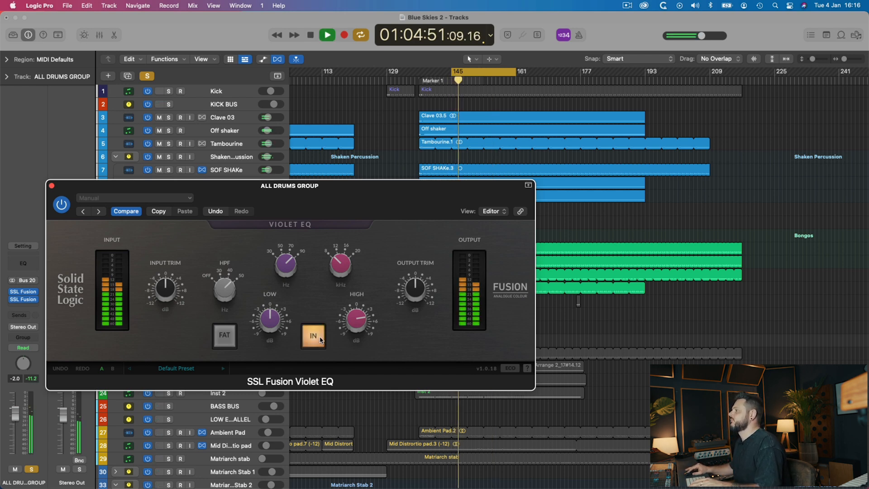
{"action": "left_click", "coordinate": [321, 340]}
{"action": "left_click", "coordinate": [322, 339]}
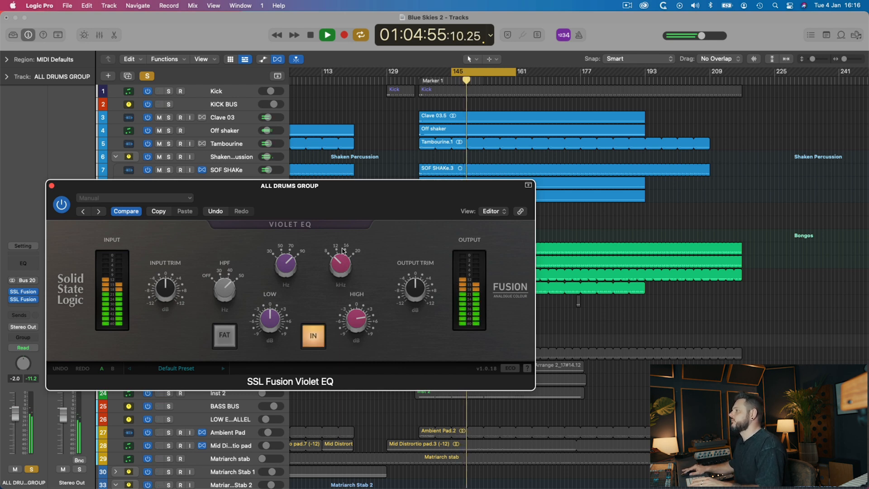
- Raise the HIGH band frequency on the drum group's Violet EQ and compare the drums with the EQ bypassed and engaged
{"action": "left_click", "coordinate": [319, 342]}
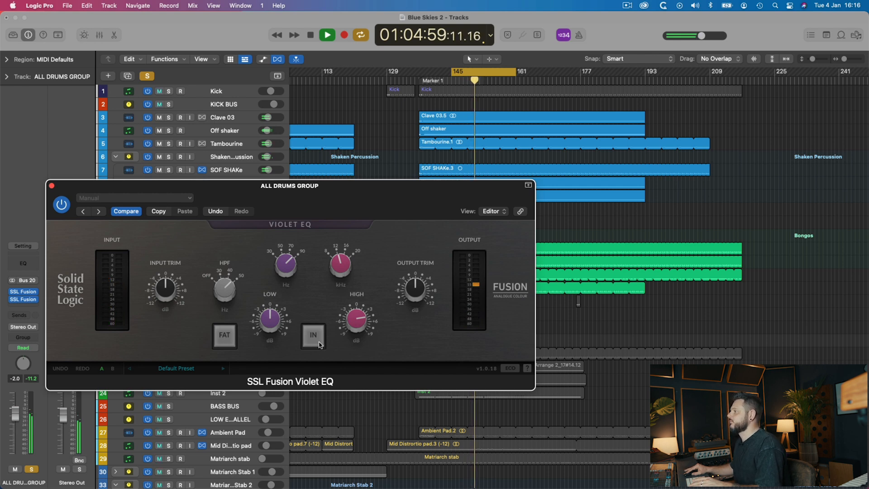
{"action": "left_click", "coordinate": [319, 343]}
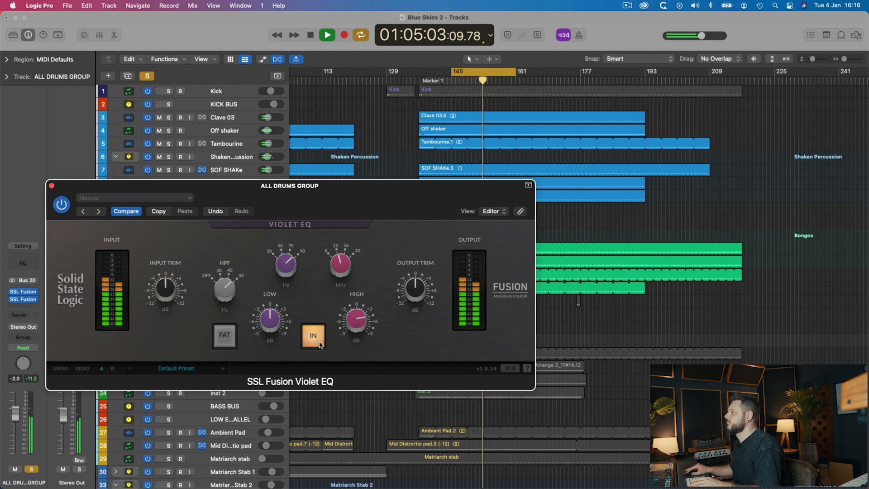
{"action": "left_click", "coordinate": [320, 343]}
{"action": "left_click", "coordinate": [310, 342]}
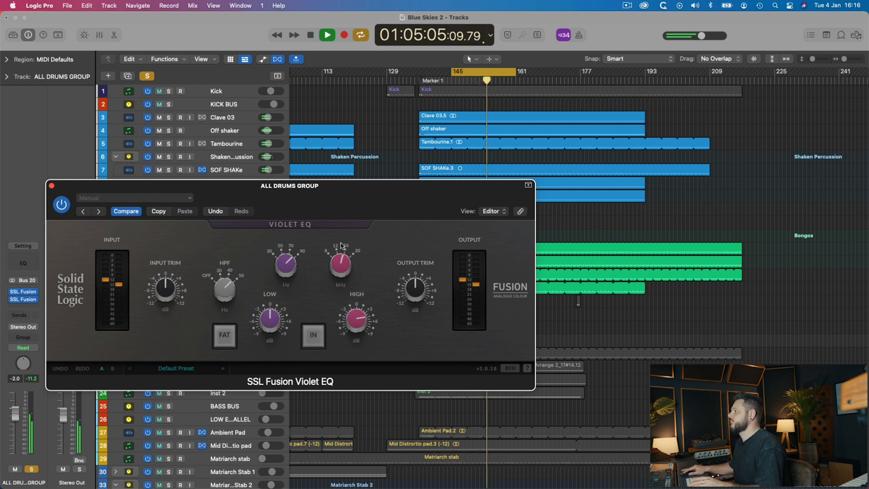
- Set the HIGH band frequency to 16 kHz and alternate between the engaged and bypassed EQ on the drums
{"action": "left_click", "coordinate": [308, 344]}
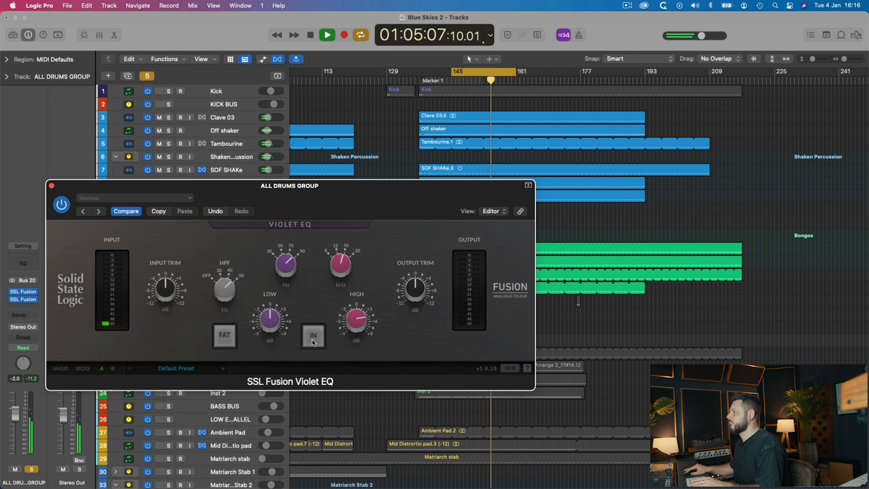
{"action": "left_click", "coordinate": [310, 344]}
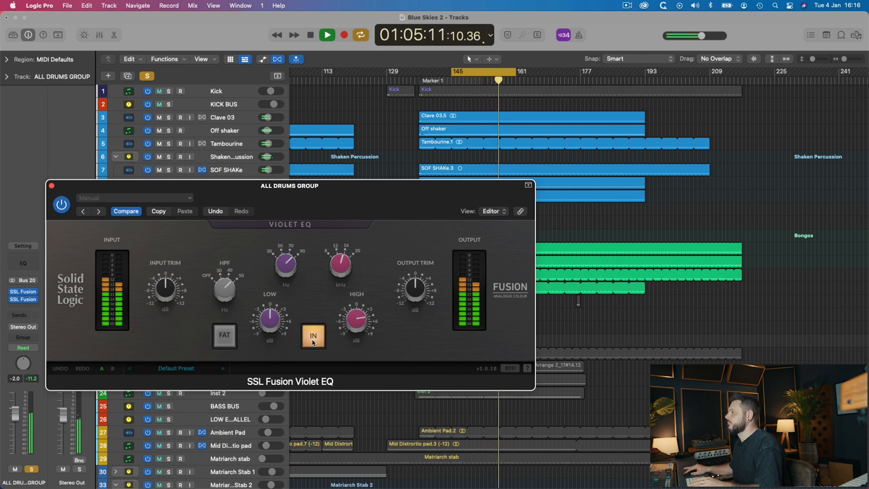
{"action": "left_click", "coordinate": [312, 343]}
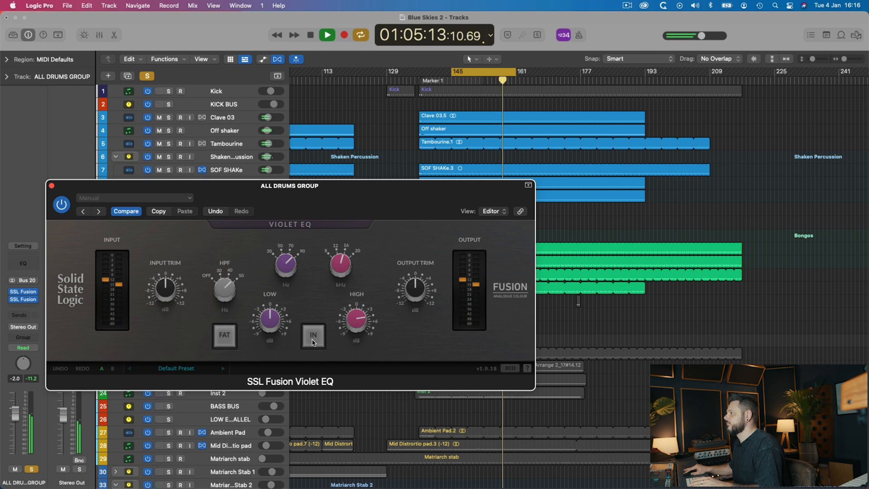
{"action": "left_click", "coordinate": [313, 338]}
{"action": "left_click", "coordinate": [312, 337]}
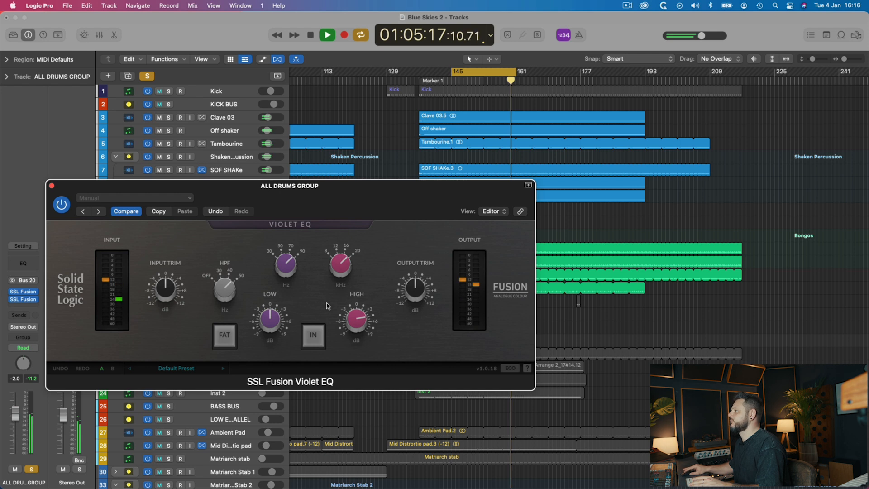
- Set the HIGH band frequency to 20 kHz, compare the drums with the EQ engaged and bypassed, and stop playback
{"action": "left_click", "coordinate": [318, 344]}
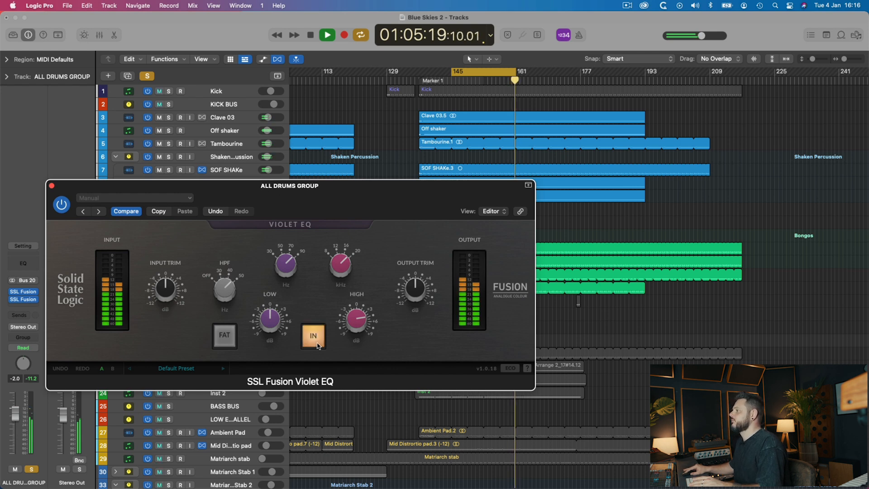
{"action": "left_click", "coordinate": [317, 344]}
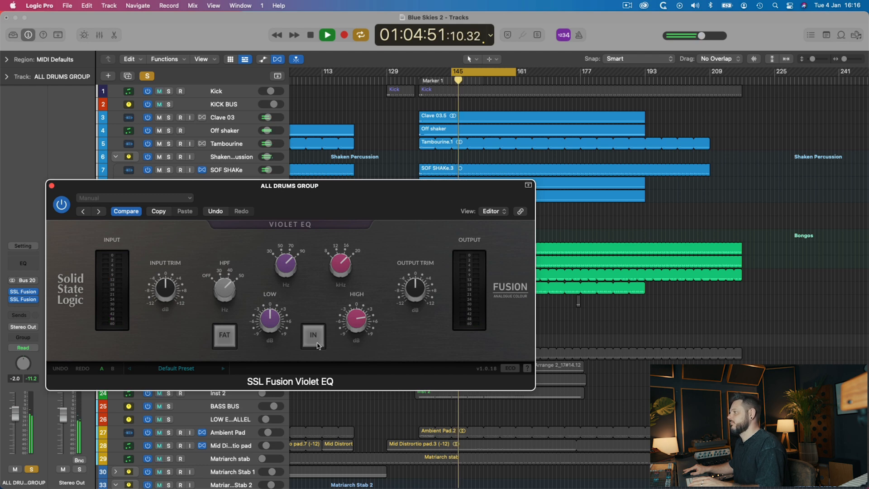
{"action": "left_click", "coordinate": [317, 344]}
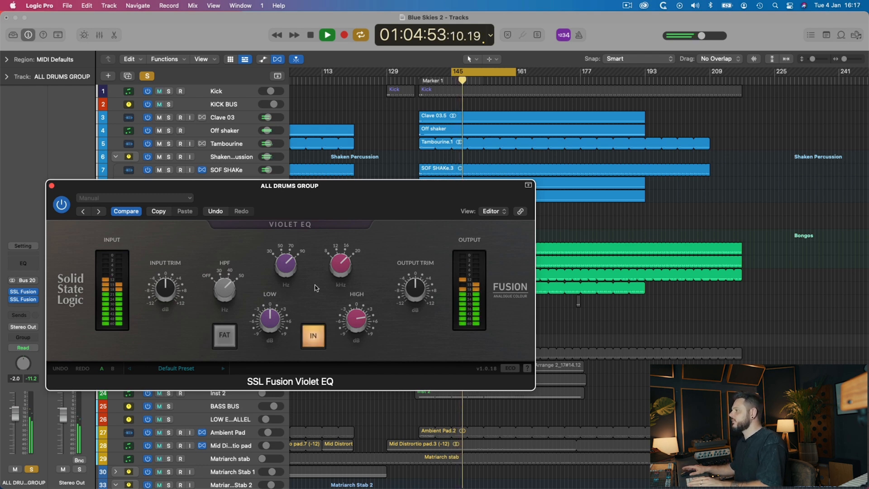
{"action": "key", "text": "space"}
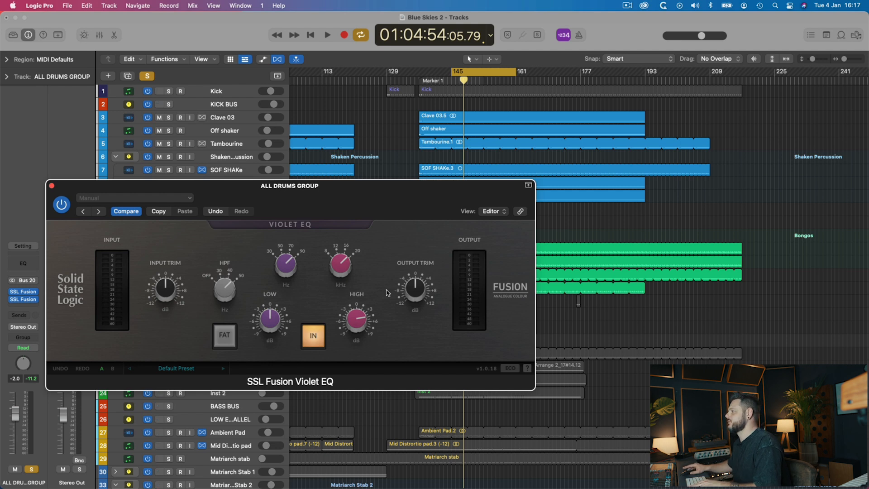
- Set the HIGH band frequency to 8 kHz and move the Violet EQ window up to make room for a second plug-in
{"action": "left_click_drag", "start_coordinate": [339, 212], "coordinate": [333, 182]}
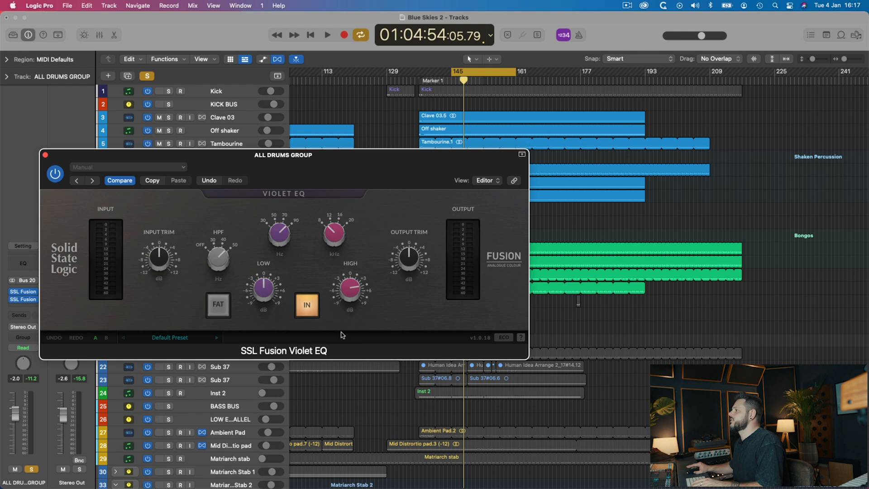
{"action": "mouse_move", "coordinate": [353, 299]}
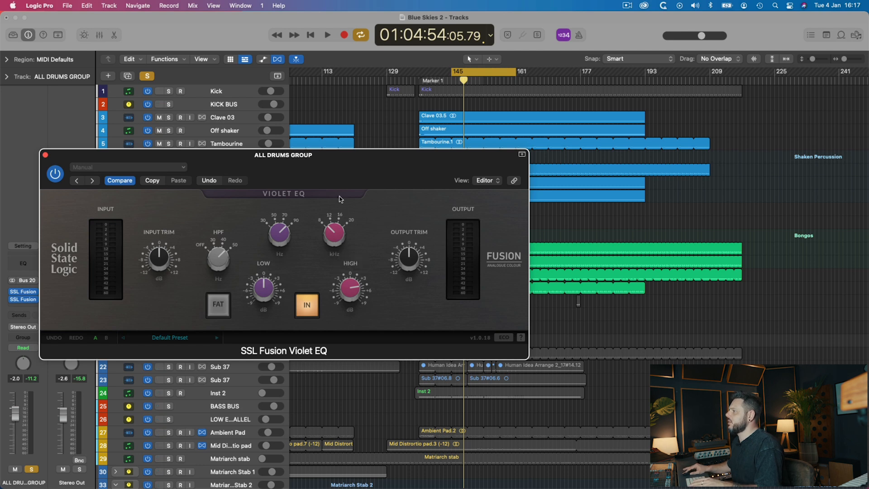
{"action": "left_click_drag", "start_coordinate": [332, 176], "coordinate": [368, 113]}
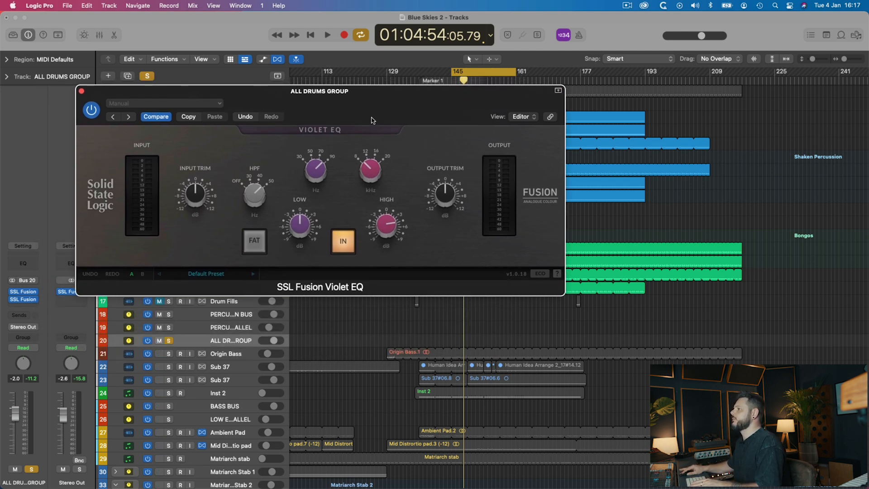
- Open the drum group's SSL Fusion HF Compressor, place it below the Violet EQ, and engage it
{"action": "left_click", "coordinate": [20, 301]}
{"action": "left_click_drag", "start_coordinate": [372, 284], "coordinate": [359, 299]}
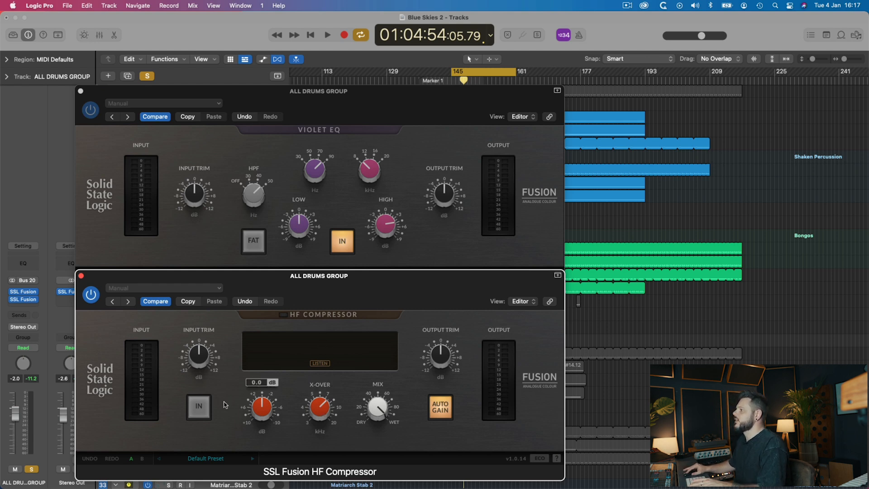
{"action": "left_click", "coordinate": [200, 406]}
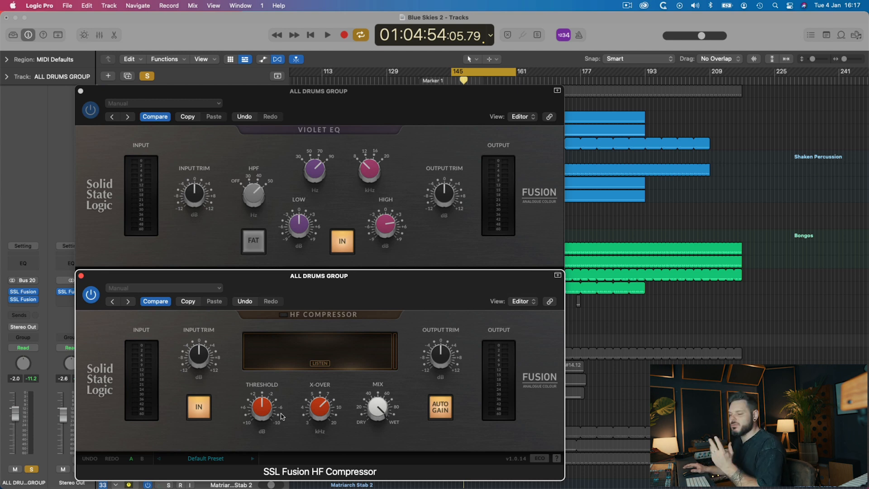
- Lower the HF Compressor threshold and compare the drums with the compressor bypassed and engaged, leaving it engaged and stopping playback
{"action": "key", "text": "space"}
{"action": "left_click", "coordinate": [199, 414]}
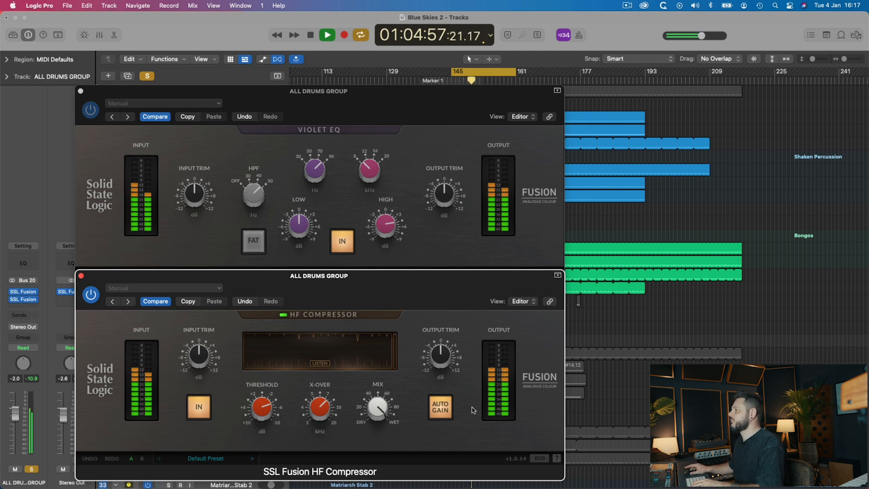
{"action": "left_click", "coordinate": [198, 417]}
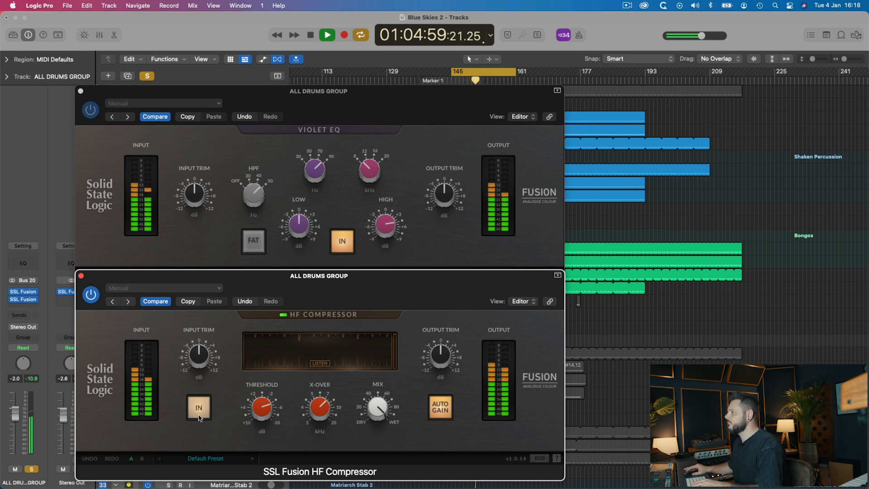
{"action": "left_click", "coordinate": [199, 416]}
{"action": "left_click", "coordinate": [198, 416]}
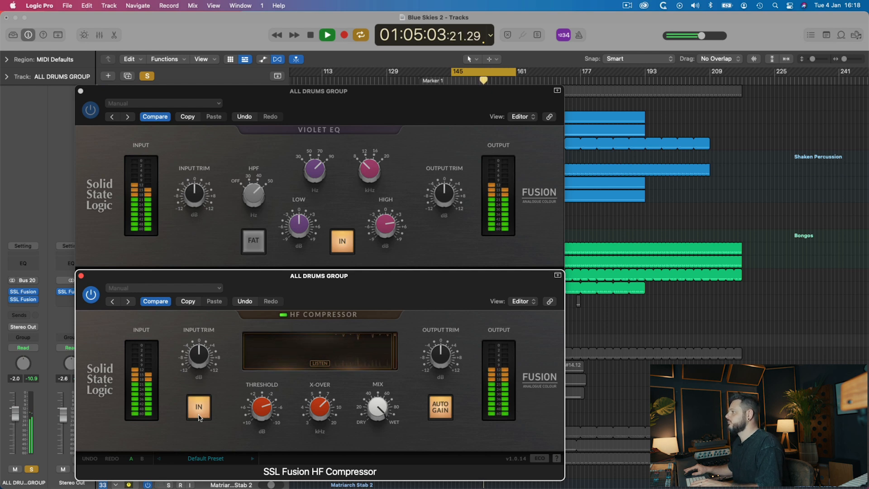
{"action": "left_click", "coordinate": [199, 417]}
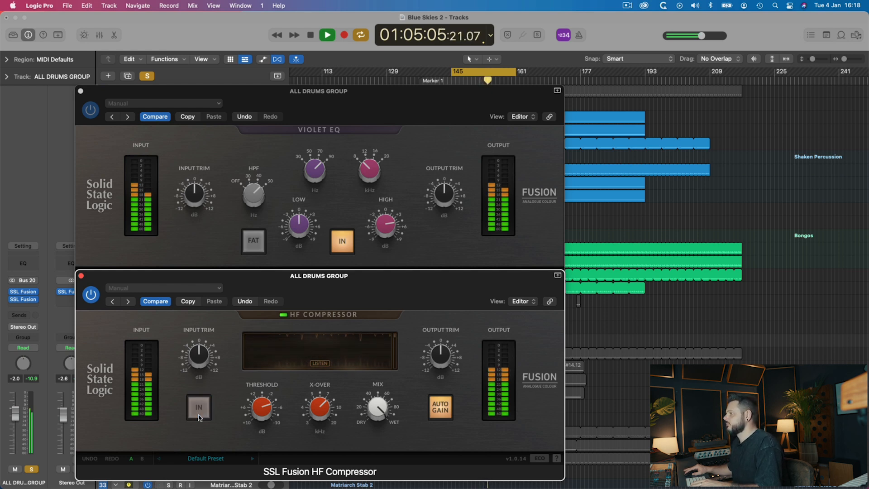
{"action": "left_click", "coordinate": [199, 416]}
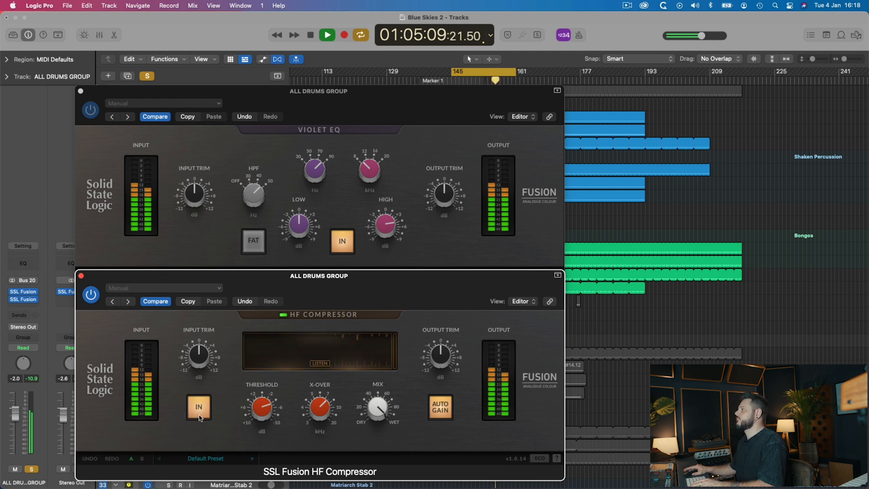
{"action": "key", "text": "space"}
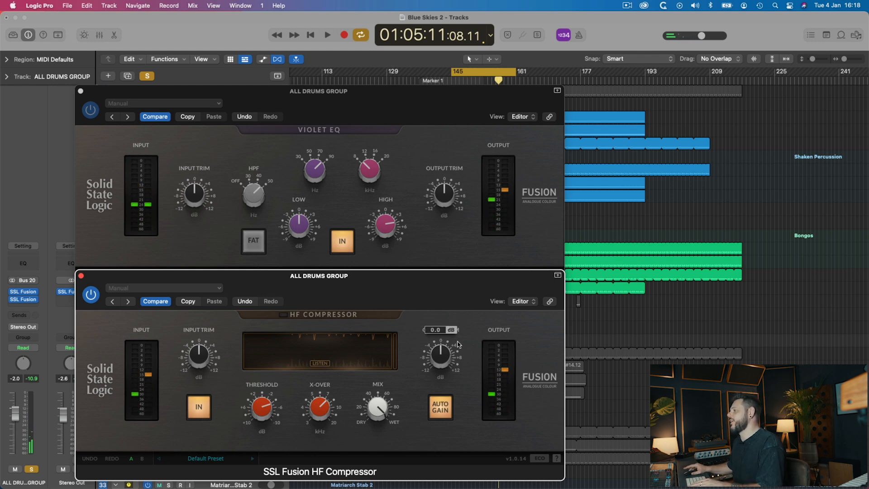
- Move the Violet EQ window down over the HF Compressor and compare the playing drums with the EQ bypassed and engaged
{"action": "left_click_drag", "start_coordinate": [455, 116], "coordinate": [451, 275]}
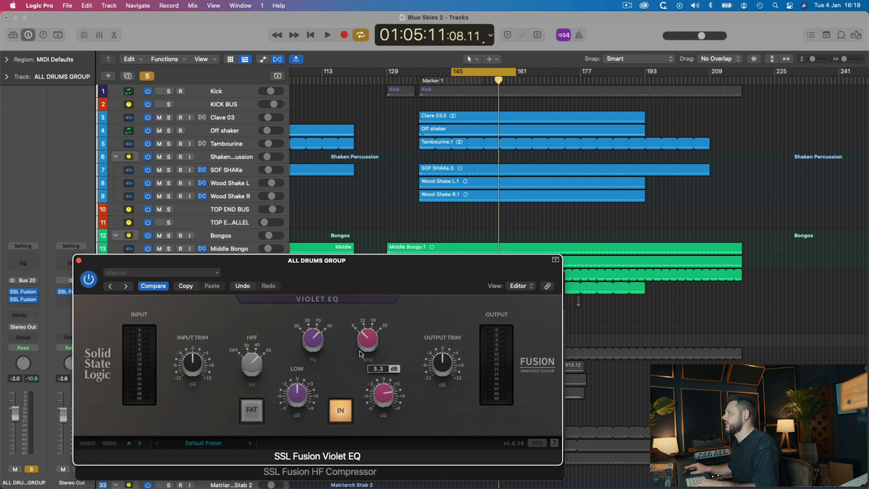
{"action": "key", "text": "space"}
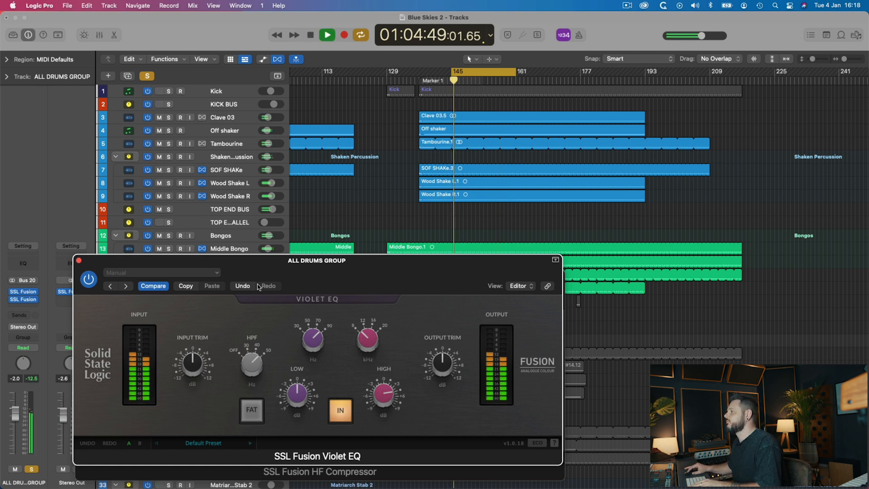
{"action": "left_click", "coordinate": [335, 411]}
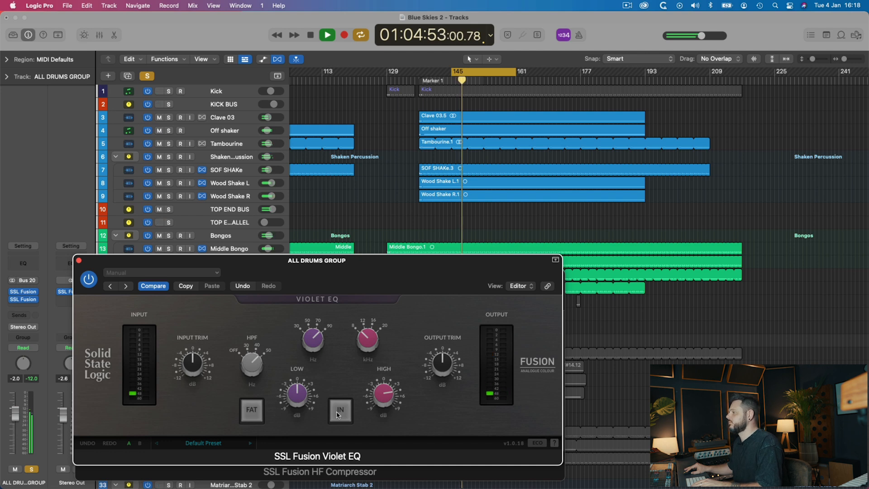
{"action": "left_click", "coordinate": [337, 413]}
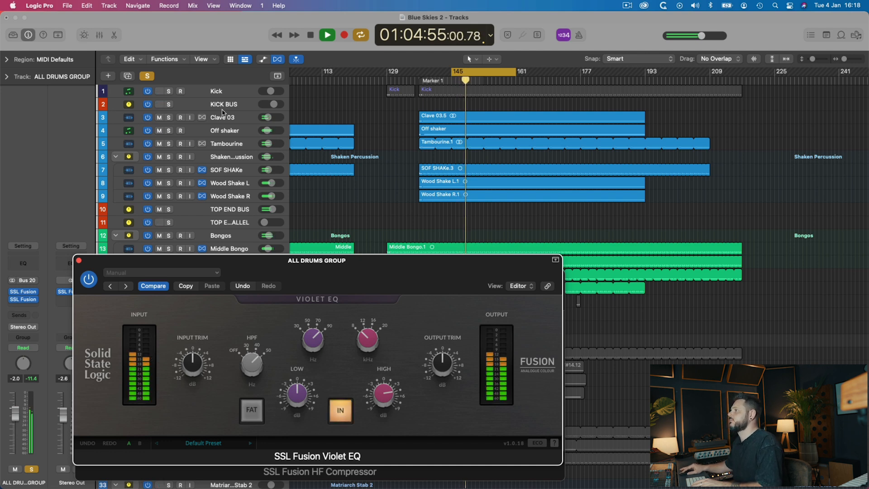
- Clear the solo and compare the drum group's Violet EQ bypassed and engaged in the full mix
{"action": "left_click", "coordinate": [153, 77]}
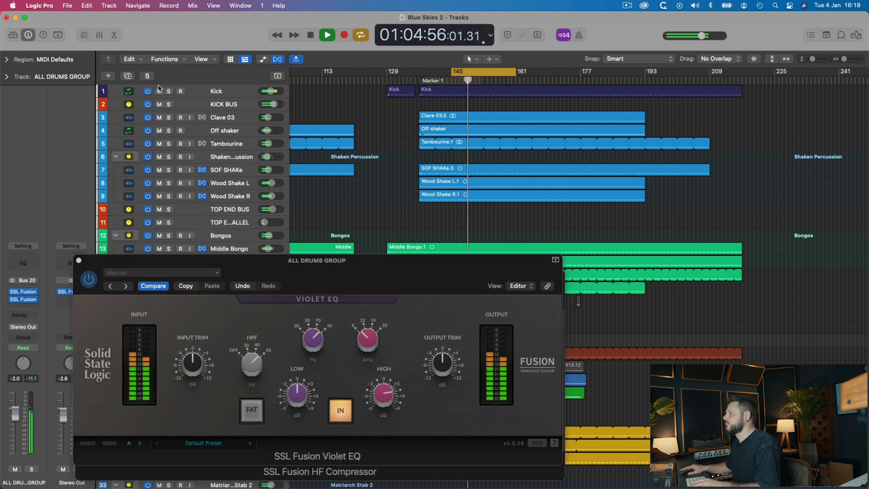
{"action": "left_click", "coordinate": [346, 411]}
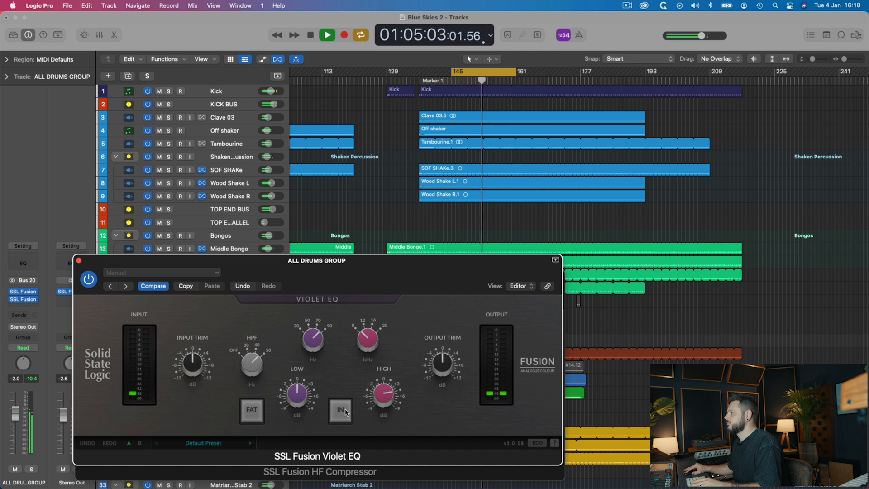
{"action": "left_click", "coordinate": [346, 412]}
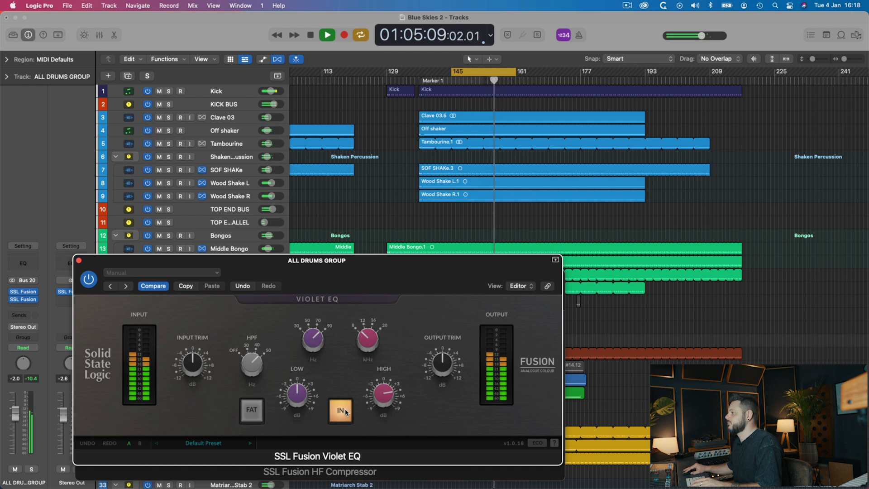
{"action": "left_click", "coordinate": [346, 412]}
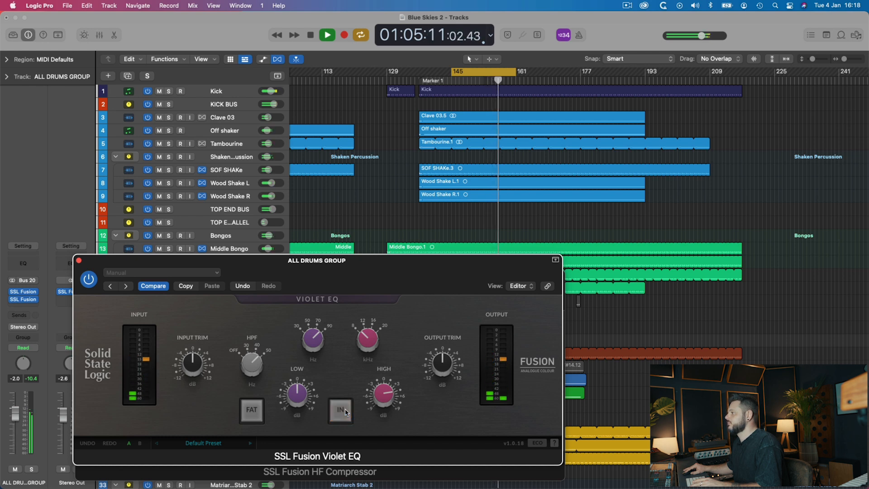
{"action": "left_click", "coordinate": [347, 412]}
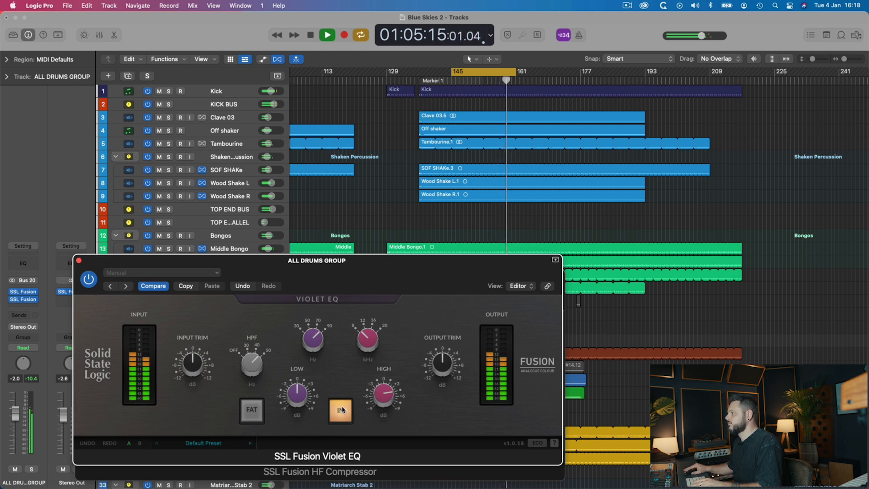
{"action": "left_click", "coordinate": [342, 410]}
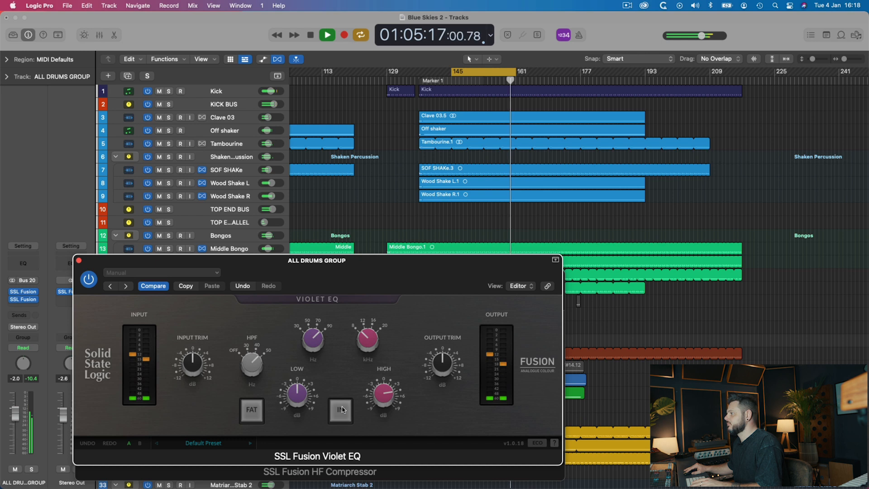
- Engage the drum group's Violet EQ again and open the Violet EQ on the Stereo Out with the mix playing
{"action": "left_click", "coordinate": [343, 410]}
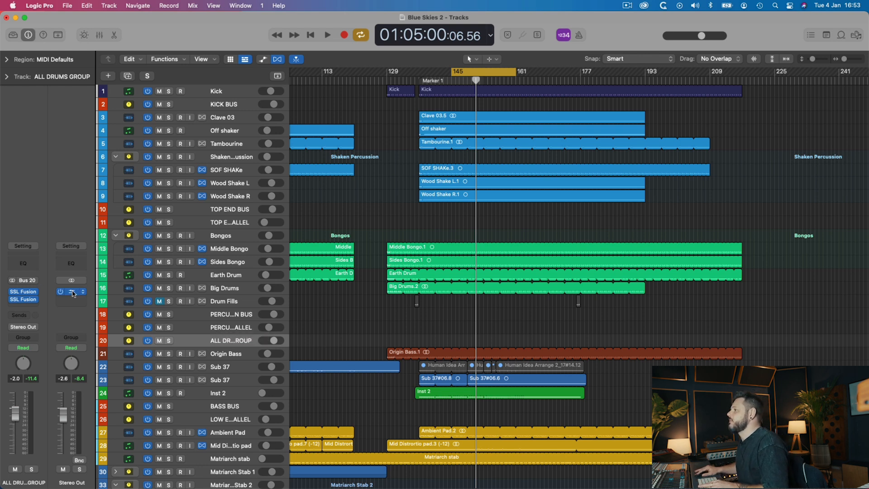
{"action": "left_click", "coordinate": [72, 292]}
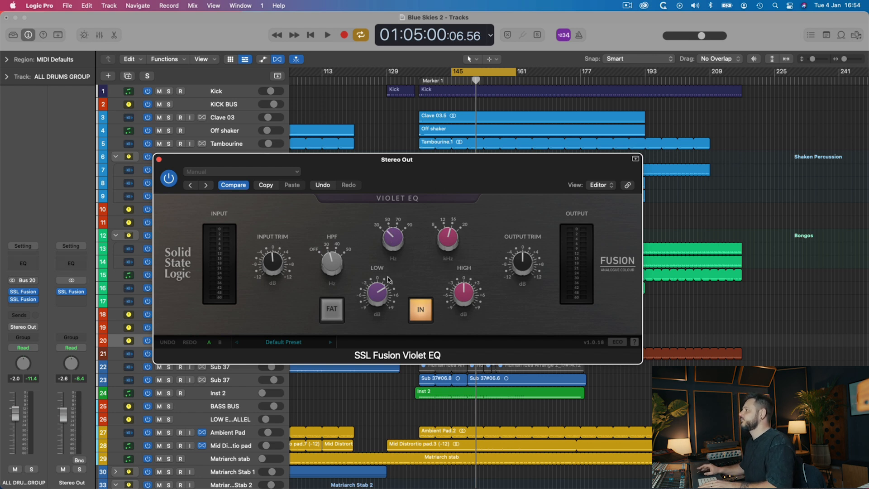
{"action": "key", "text": "space"}
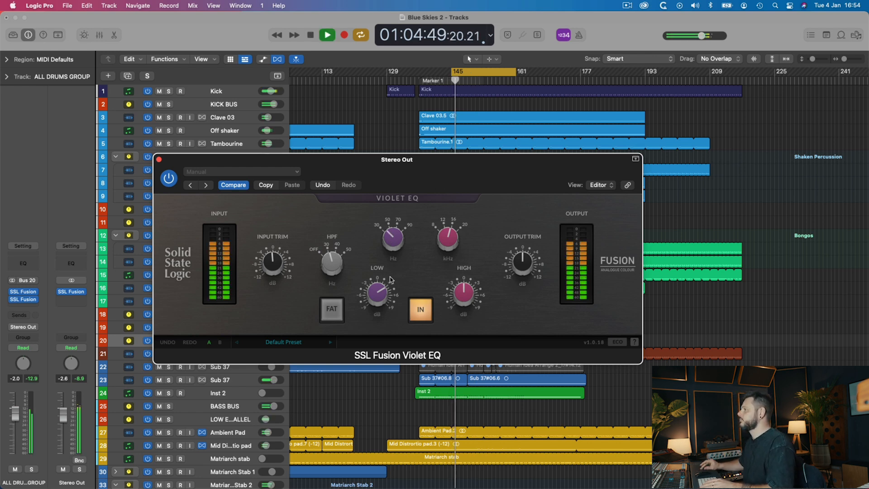
- Compare the Stereo Out EQ's low boost with bypass at 30, 50 and 70 Hz, settling on 50 Hz
{"action": "left_click", "coordinate": [421, 320]}
{"action": "left_click", "coordinate": [420, 317]}
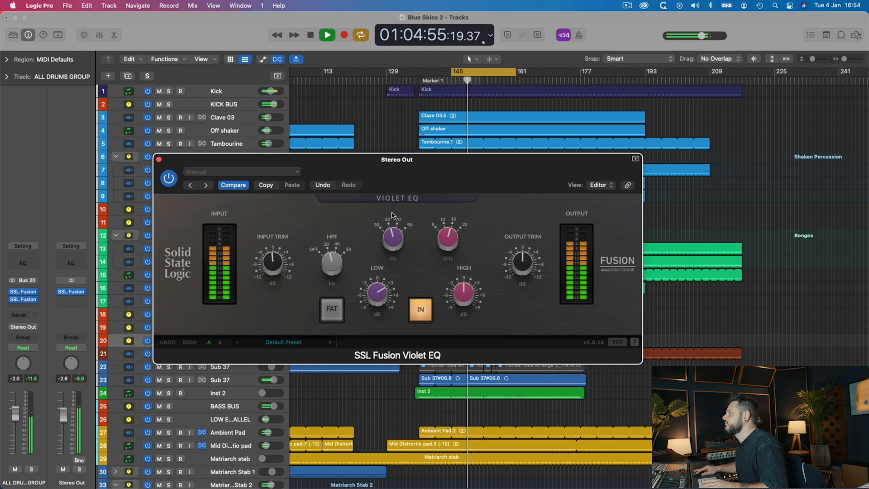
{"action": "left_click", "coordinate": [419, 320]}
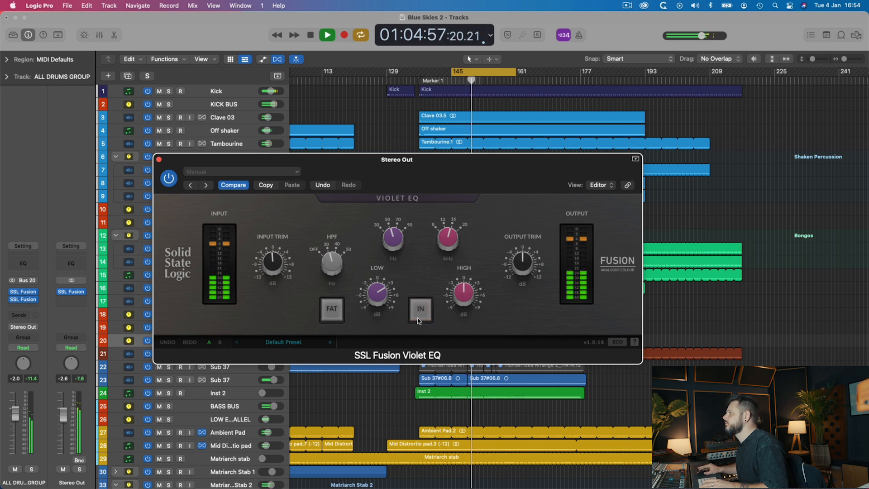
{"action": "left_click", "coordinate": [420, 319]}
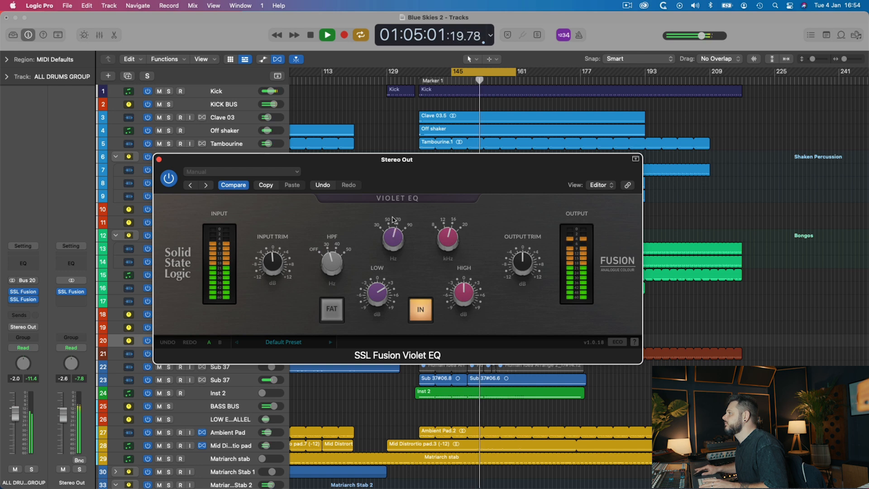
{"action": "left_click", "coordinate": [419, 311]}
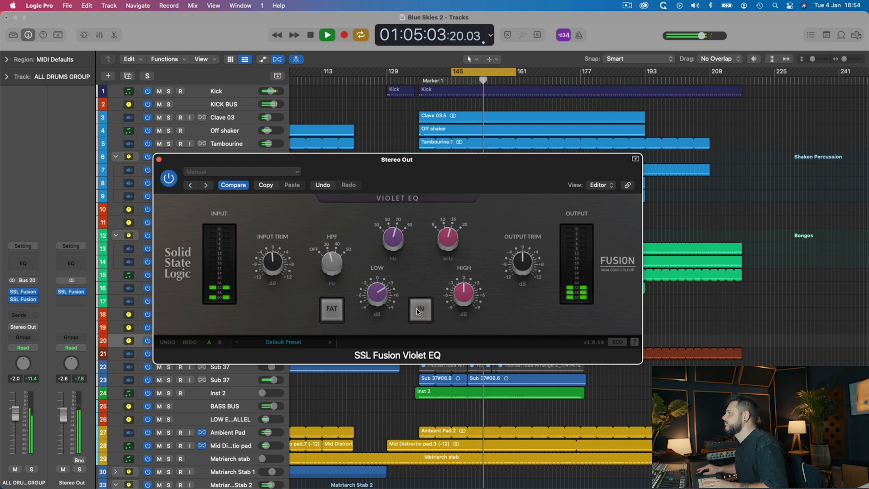
{"action": "left_click", "coordinate": [419, 310]}
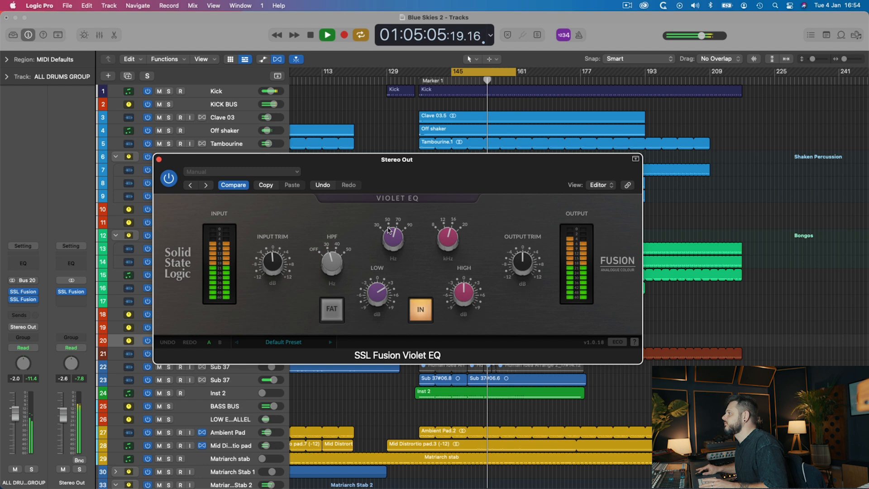
{"action": "left_click", "coordinate": [419, 309]}
{"action": "left_click", "coordinate": [418, 308]}
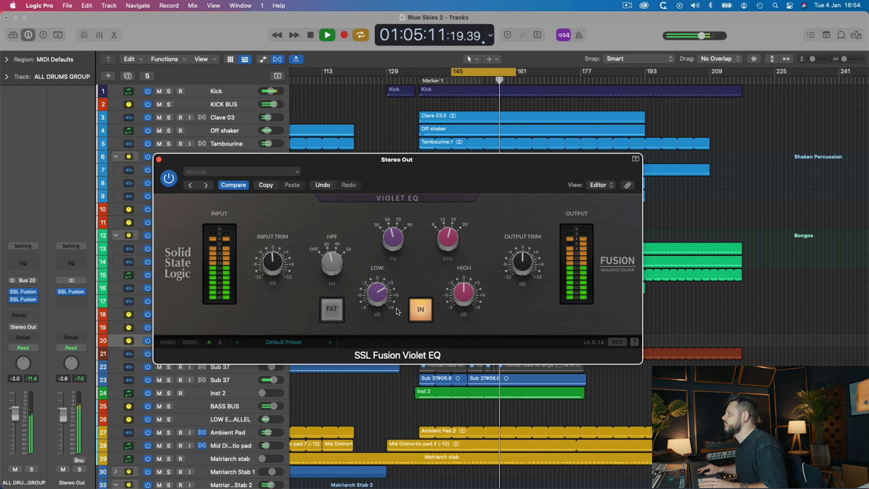
- Set the Stereo Out EQ's low gain to 2.5 dB and compare the mix with the EQ bypassed and engaged
{"action": "mouse_move", "coordinate": [378, 304]}
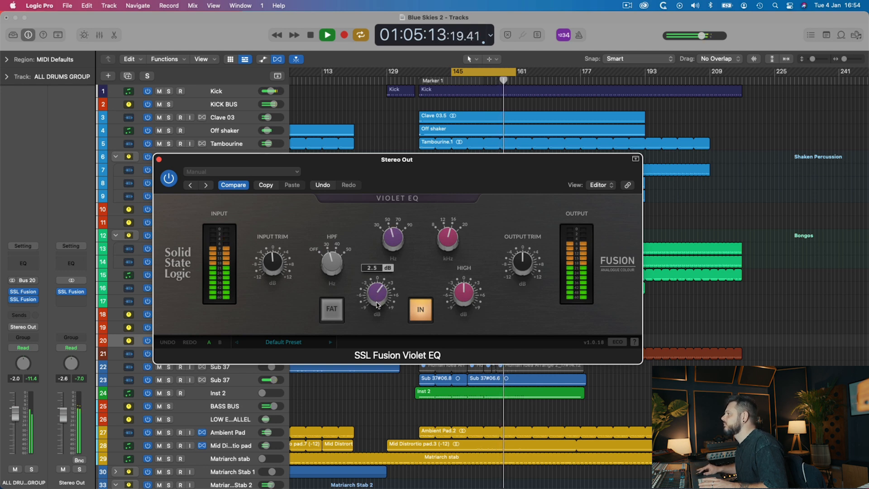
{"action": "left_click", "coordinate": [420, 309]}
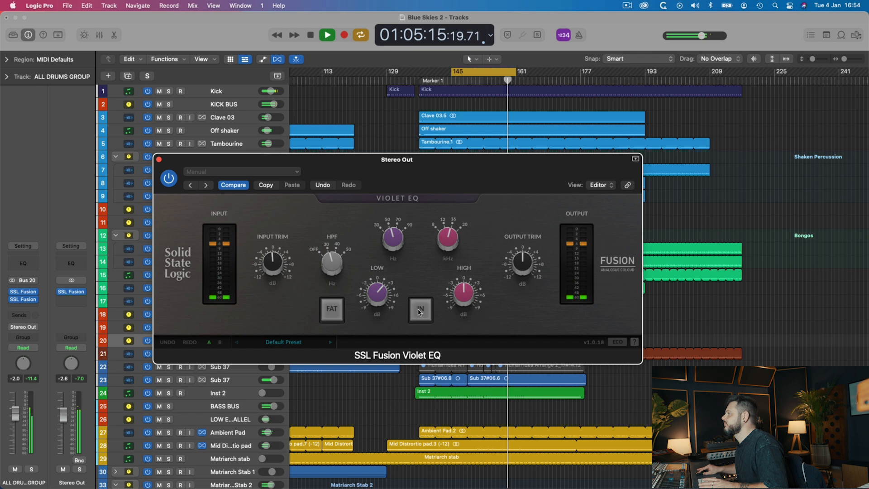
{"action": "left_click", "coordinate": [420, 309]}
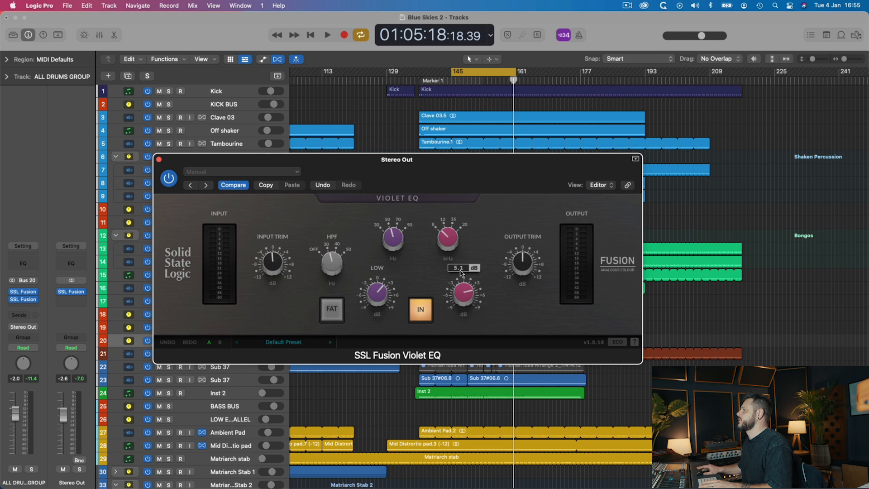
- Play the mix with the high band at 8 kHz, set its gain to 4.0 dB, and compare it with bypass
{"action": "key", "text": "space"}
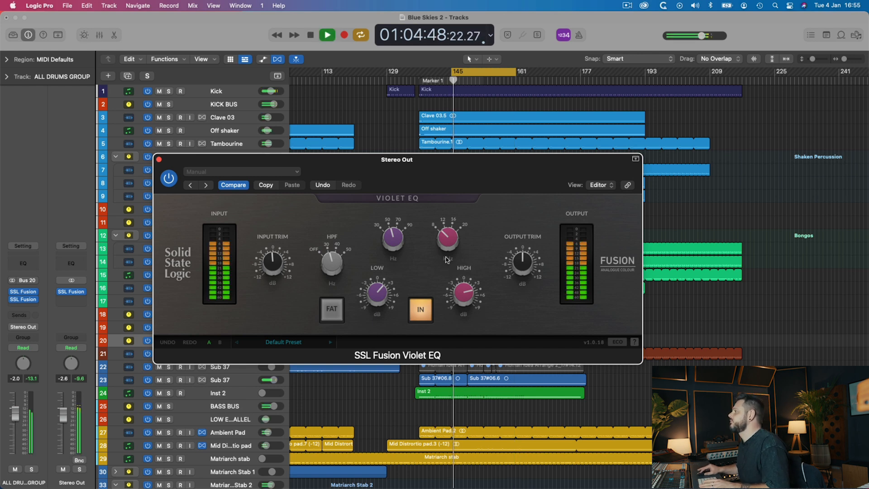
{"action": "left_click", "coordinate": [420, 310]}
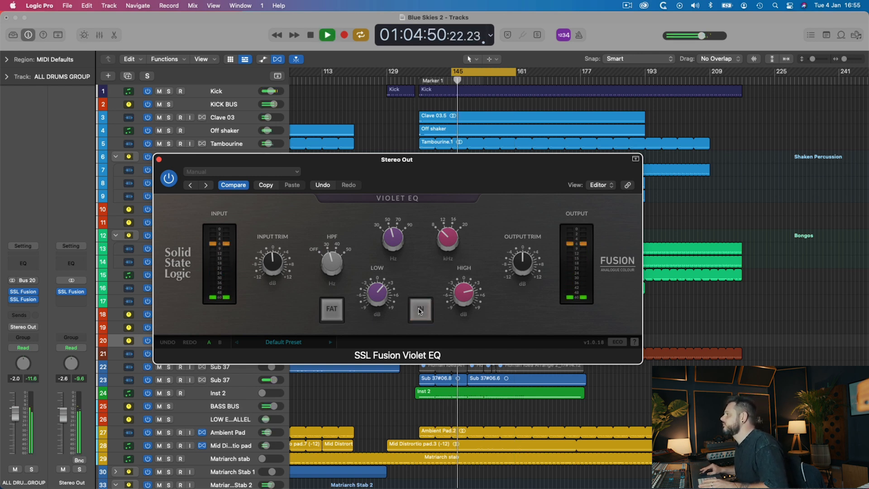
{"action": "left_click", "coordinate": [420, 310]}
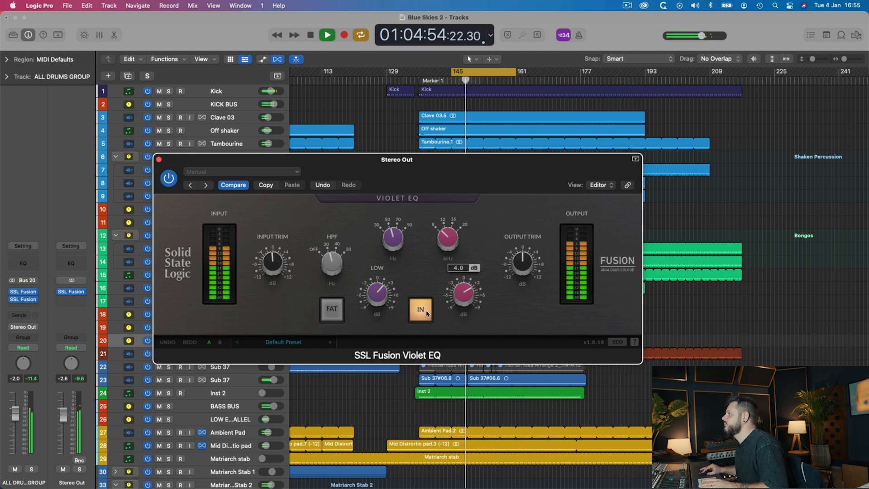
{"action": "left_click", "coordinate": [425, 311]}
{"action": "left_click", "coordinate": [425, 311]}
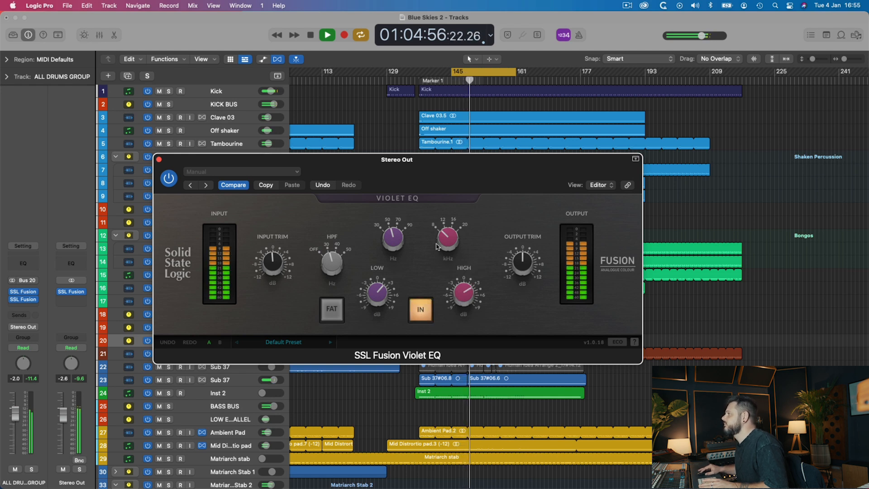
- Compare the high boost with bypass at 12 kHz and 20 kHz, settling the high frequency on 16 kHz
{"action": "left_click", "coordinate": [424, 311]}
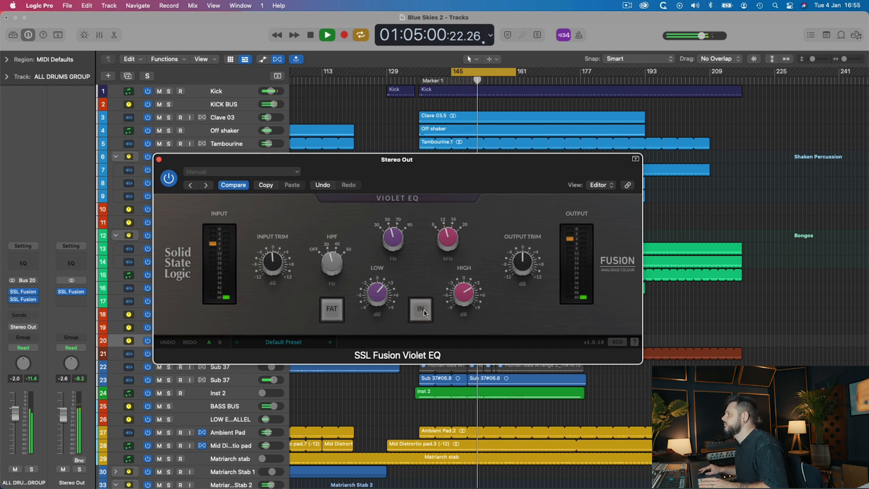
{"action": "left_click", "coordinate": [425, 312]}
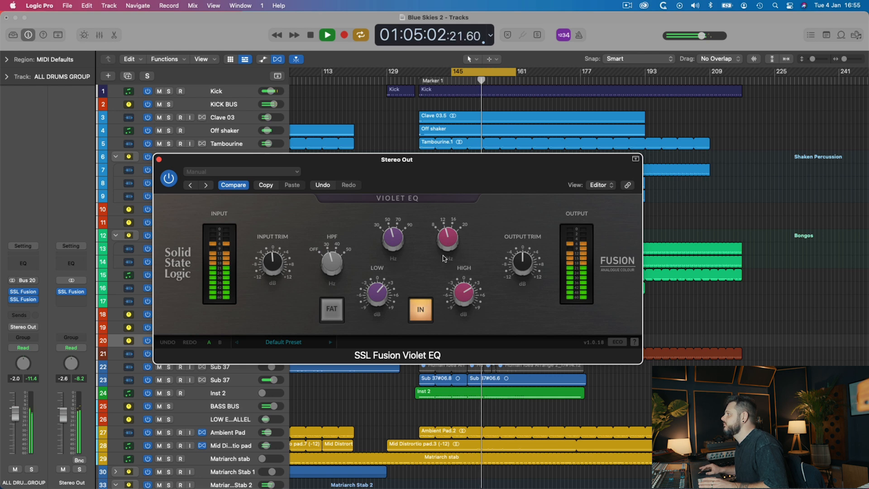
{"action": "left_click", "coordinate": [425, 311]}
{"action": "left_click", "coordinate": [425, 311]}
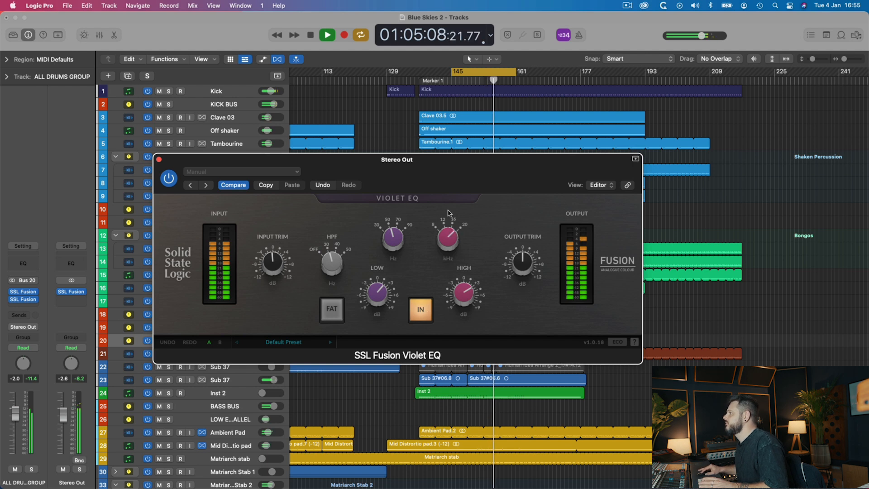
{"action": "left_click", "coordinate": [425, 313]}
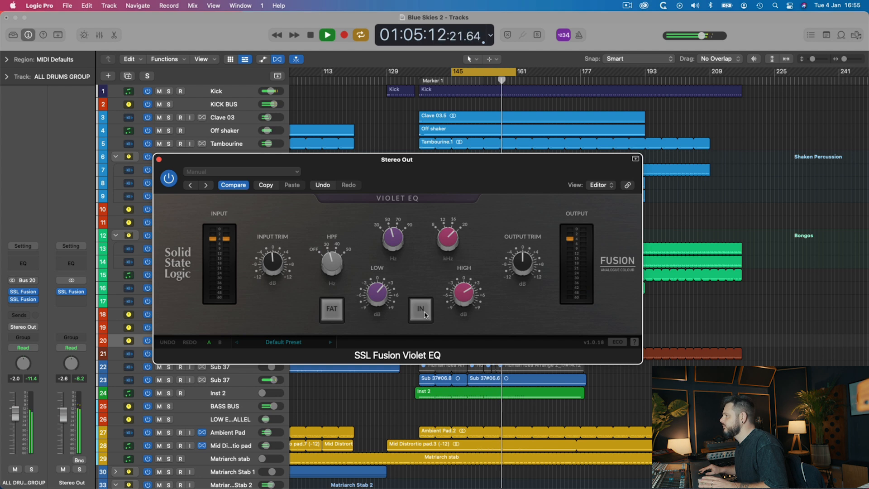
{"action": "left_click", "coordinate": [425, 312]}
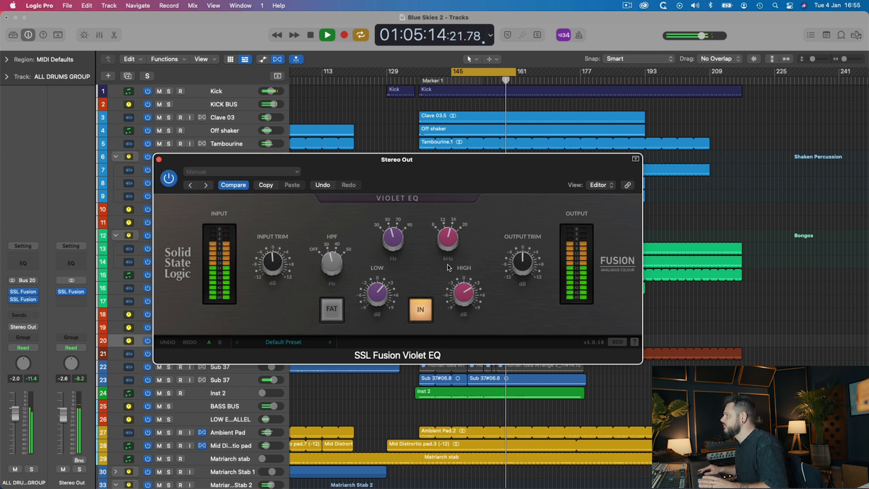
- Raise the high gain to about 5 dB, compare the mix with the EQ bypassed and engaged, and stop playback
{"action": "left_click", "coordinate": [421, 309]}
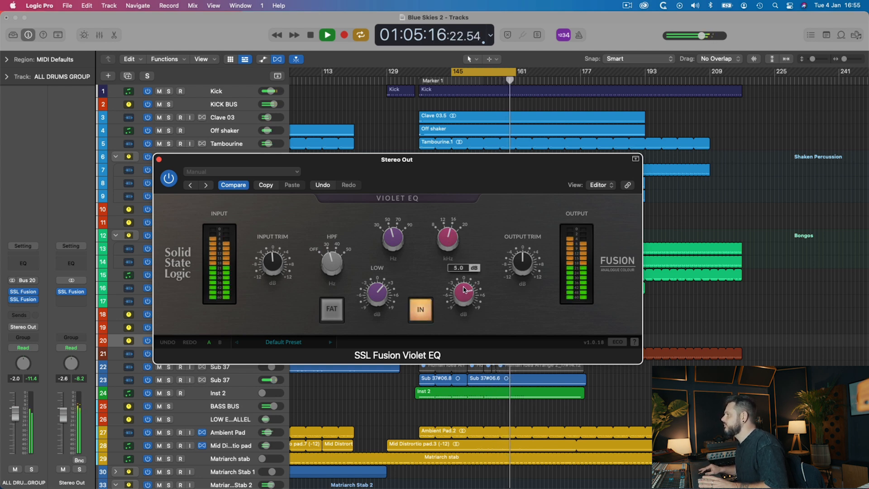
{"action": "left_click", "coordinate": [426, 313]}
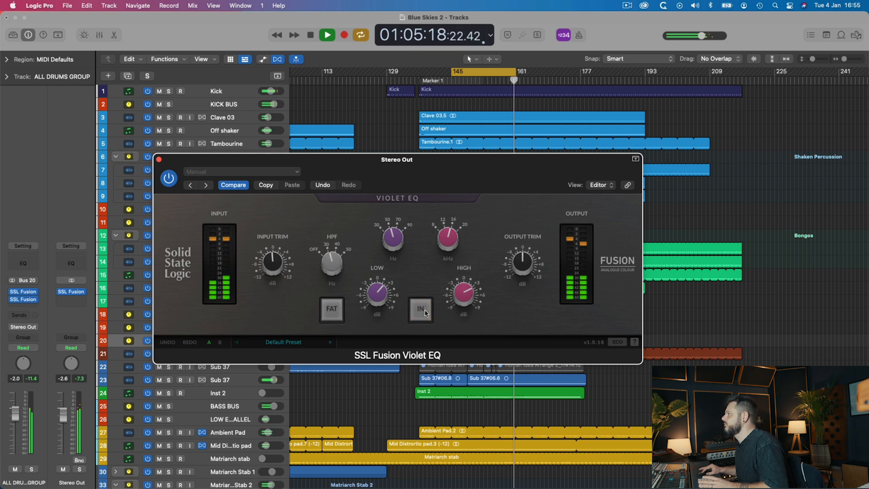
{"action": "left_click", "coordinate": [425, 312]}
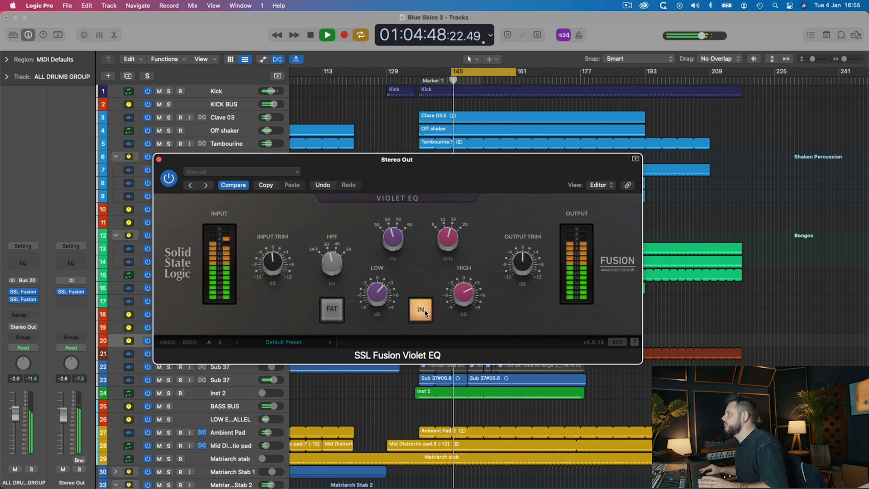
{"action": "key", "text": "space"}
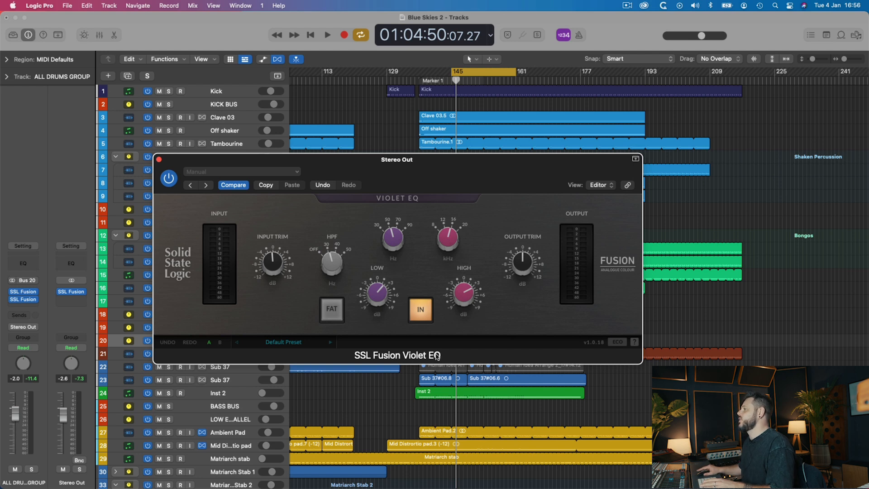
- Bypass the Stereo Out EQ, play the mix, and compare the finished EQ settings with bypass, leaving the EQ engaged
{"action": "left_click", "coordinate": [421, 308]}
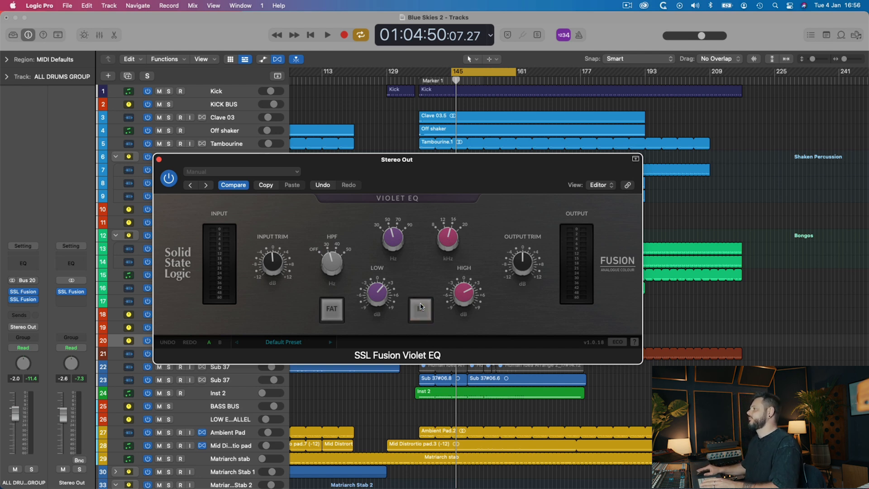
{"action": "key", "text": "space"}
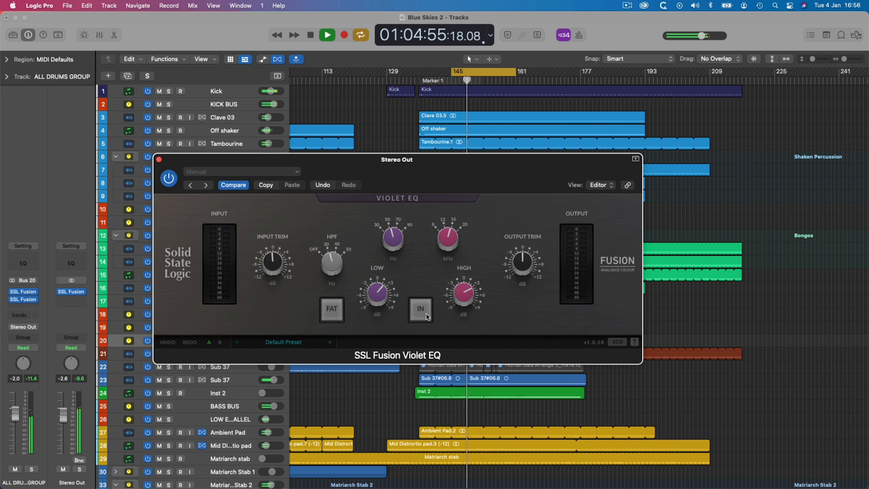
{"action": "left_click", "coordinate": [420, 310]}
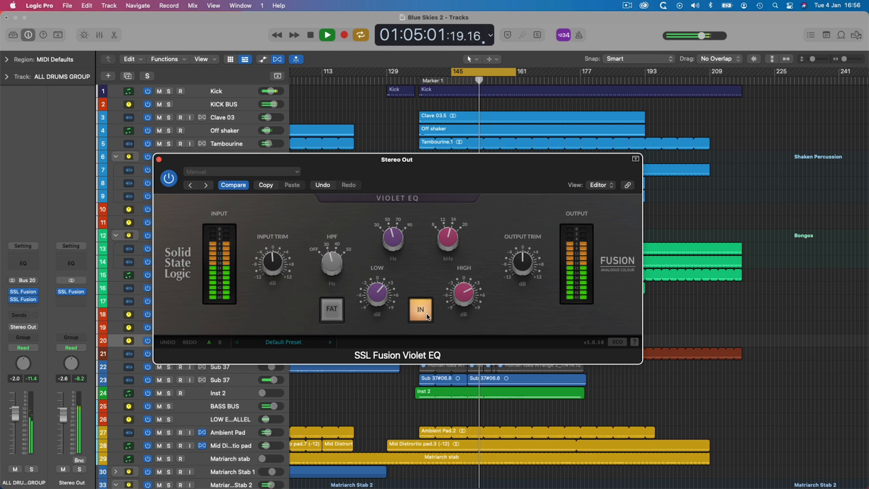
{"action": "left_click", "coordinate": [421, 309]}
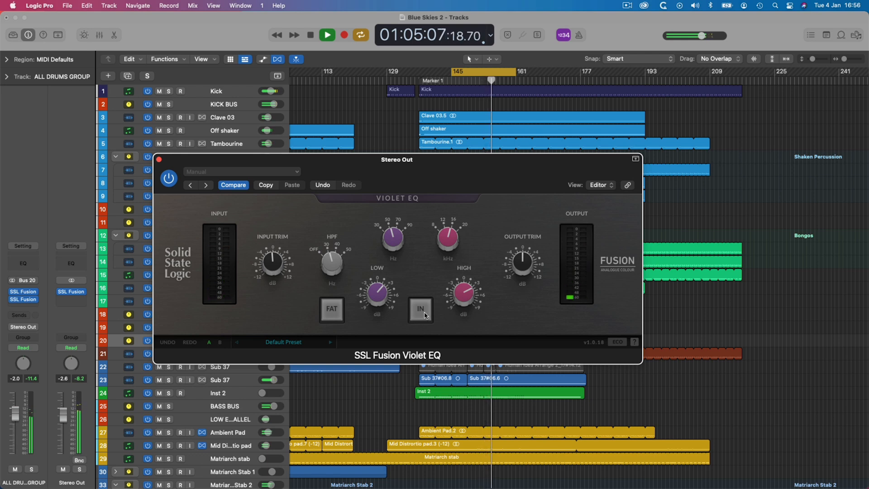
{"action": "left_click", "coordinate": [425, 315]}
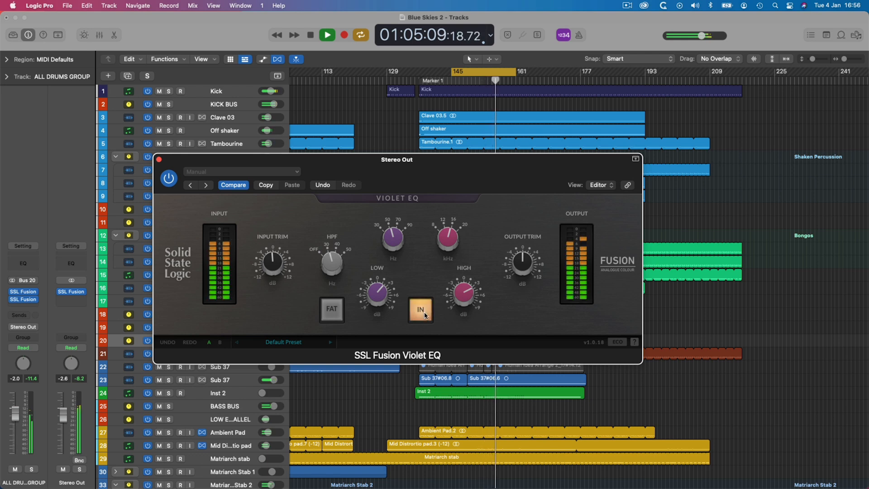